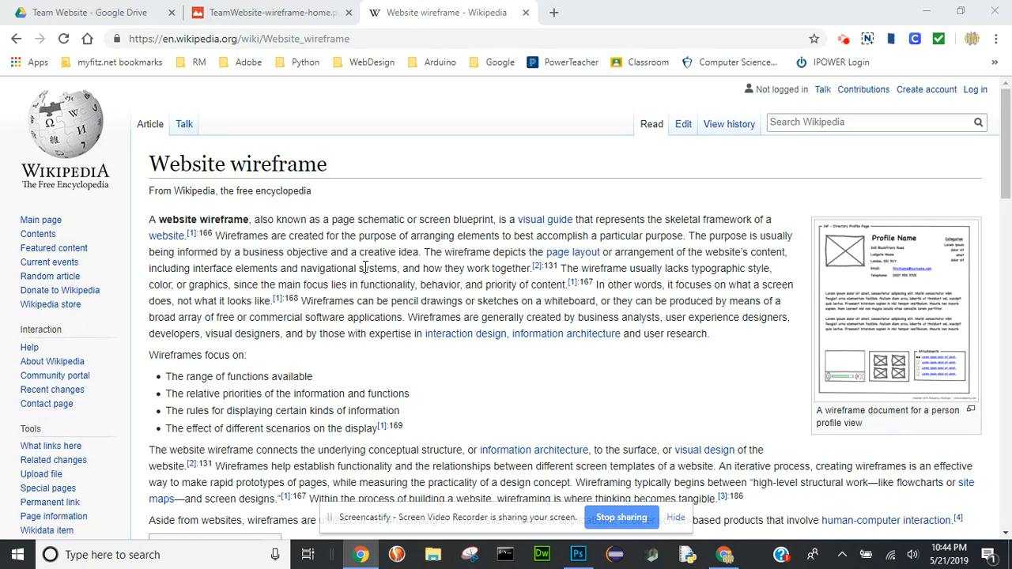
# - Close the Wikipedia article and examine the full homepage layout in TeamWebsite-wireframe-home.png
pyautogui.click(526, 12)
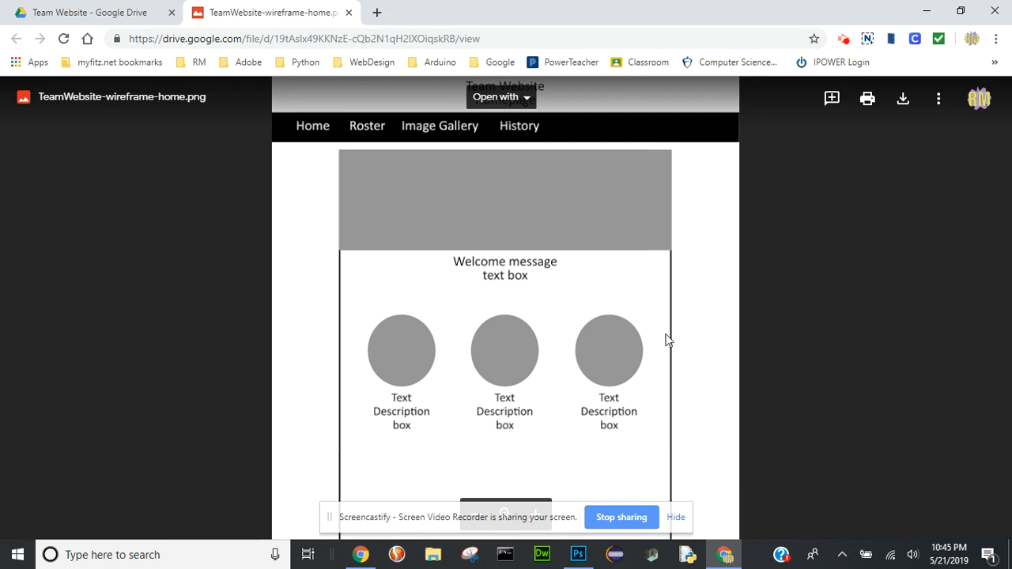
pyautogui.moveTo(700, 348); pyautogui.dragTo(679, 91)
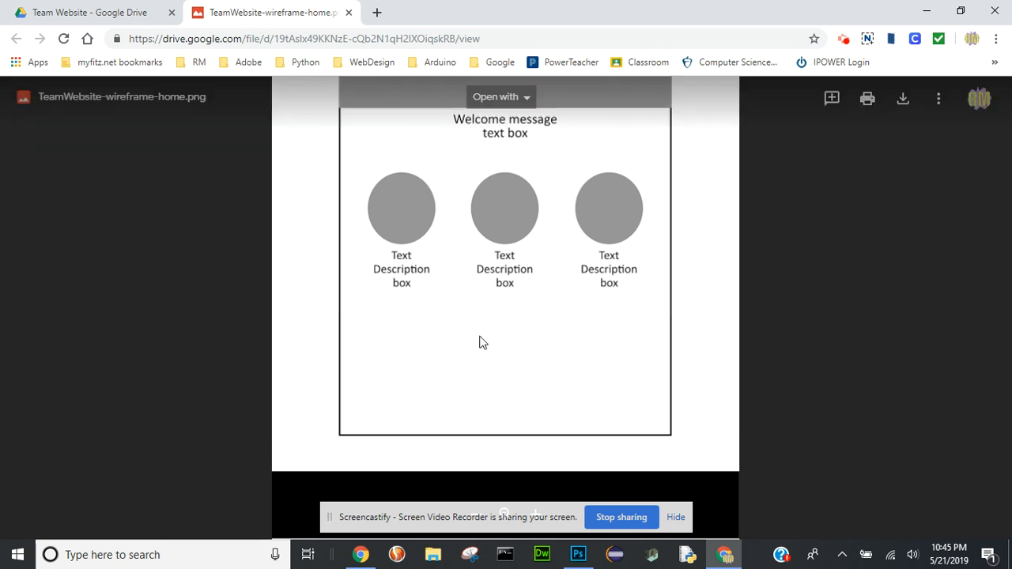
pyautogui.moveTo(694, 182); pyautogui.dragTo(688, 319)
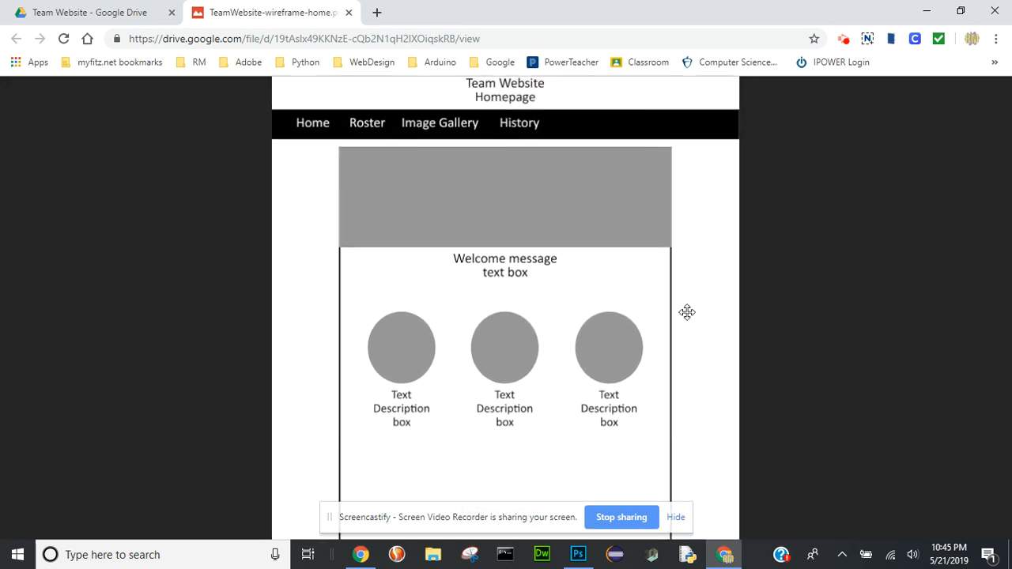
# - Switch to Photoshop and create a Letter print document, 8.5 x 11 inches at 72 pixels/inch, named TeamHomepage
pyautogui.click(578, 556)
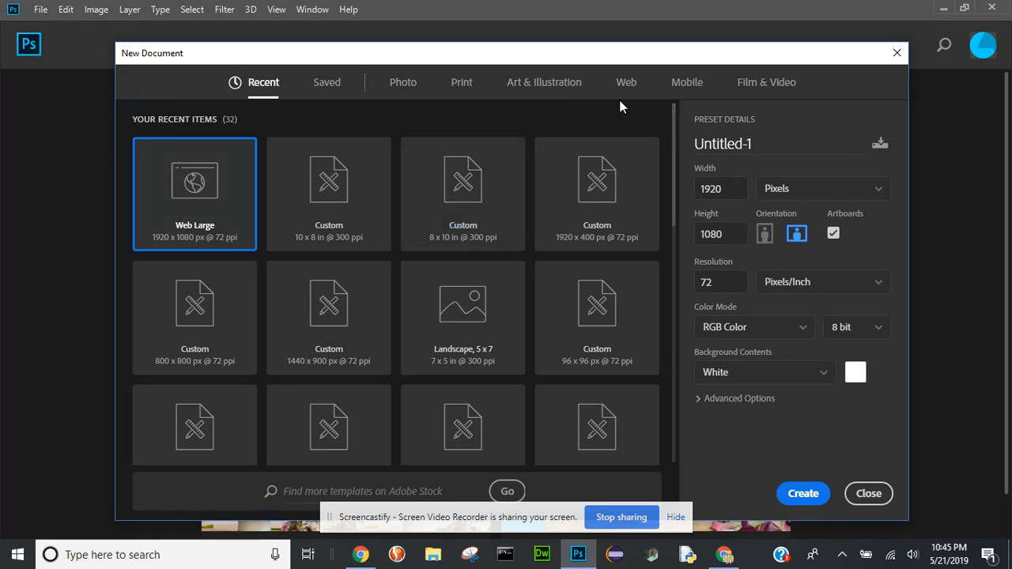
pyautogui.click(462, 84)
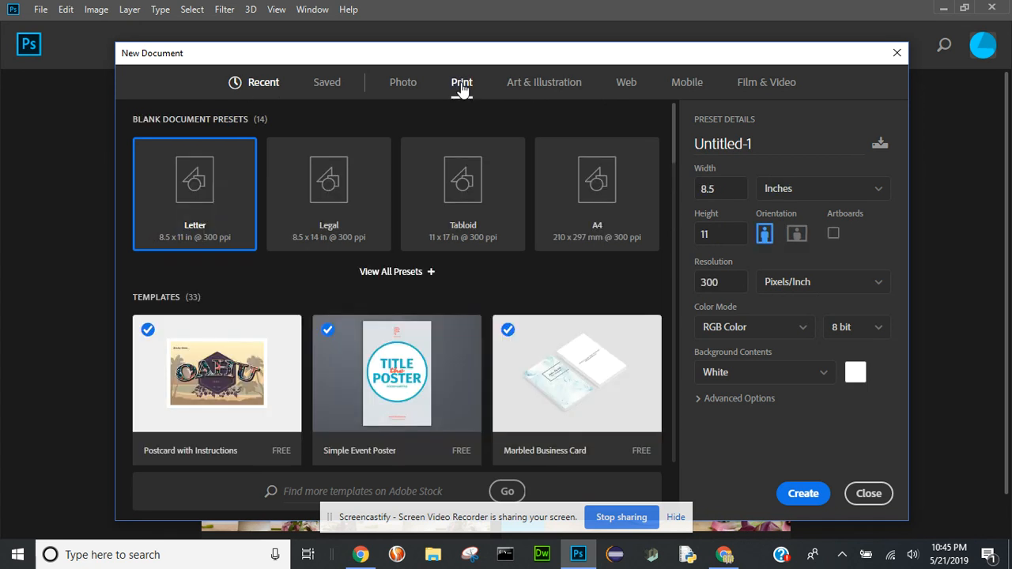
pyautogui.click(236, 222)
pyautogui.write('72')
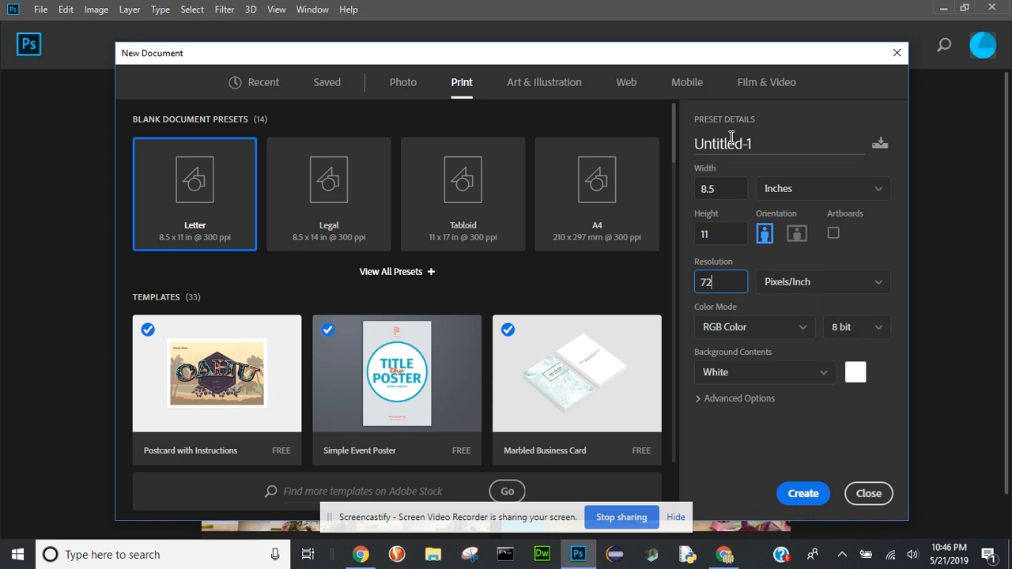
pyautogui.click(761, 142)
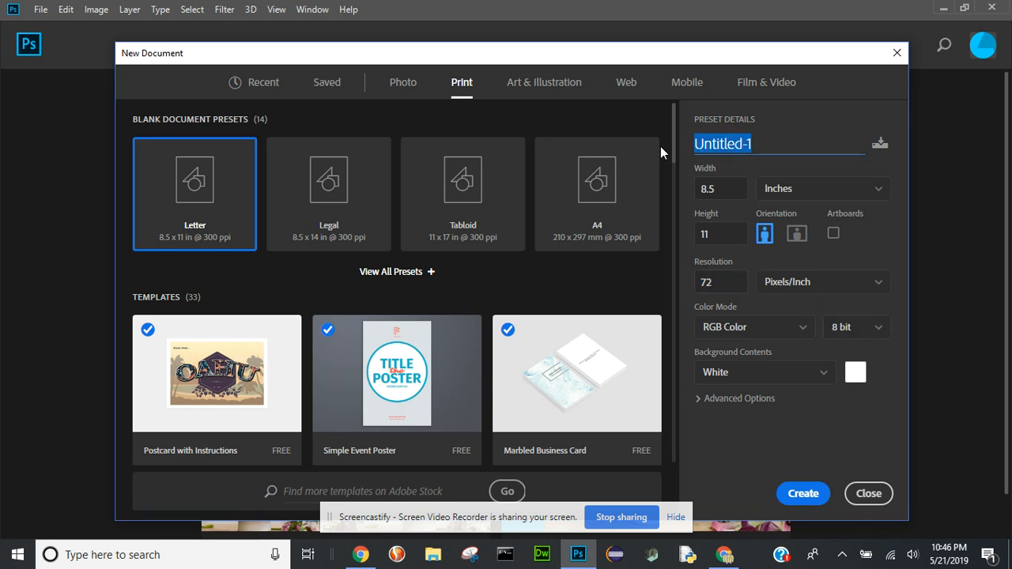
pyautogui.write('Team')
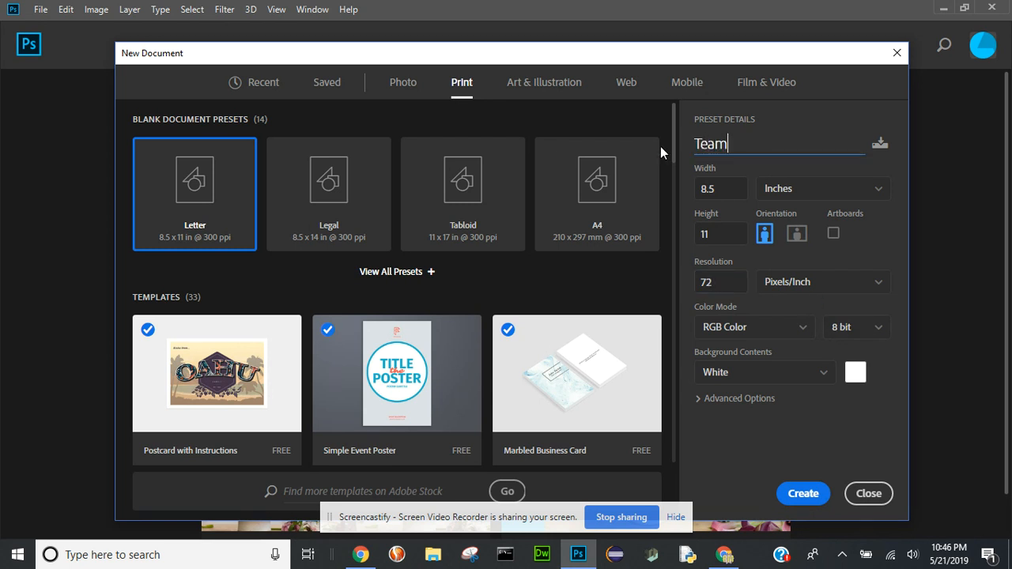
pyautogui.write('Homepage')
pyautogui.click(797, 493)
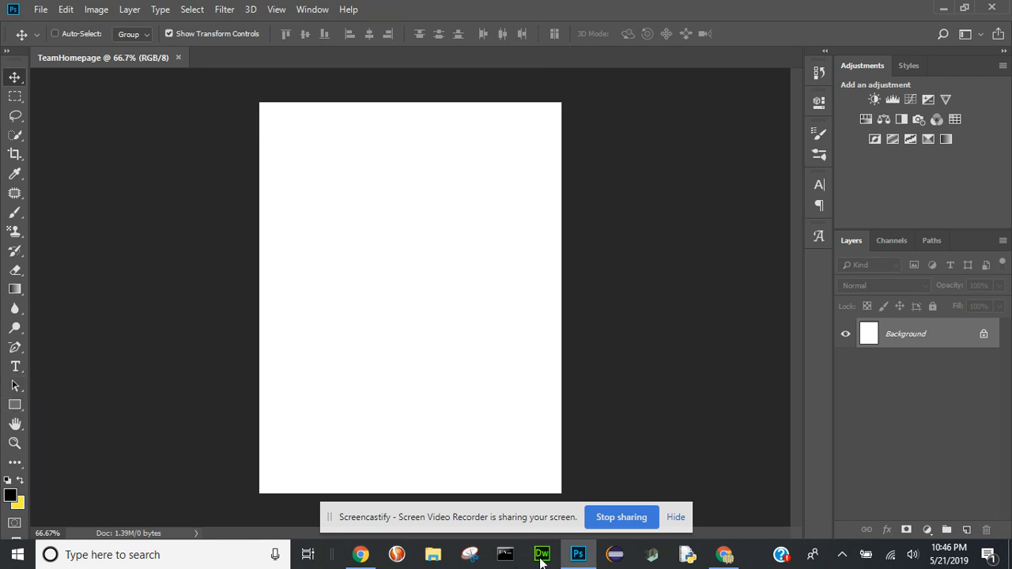
# - Check the wireframe image in Chrome, and in Photoshop add the two-line title "Team Website" / "Homepage" at the top of the page
pyautogui.click(724, 554)
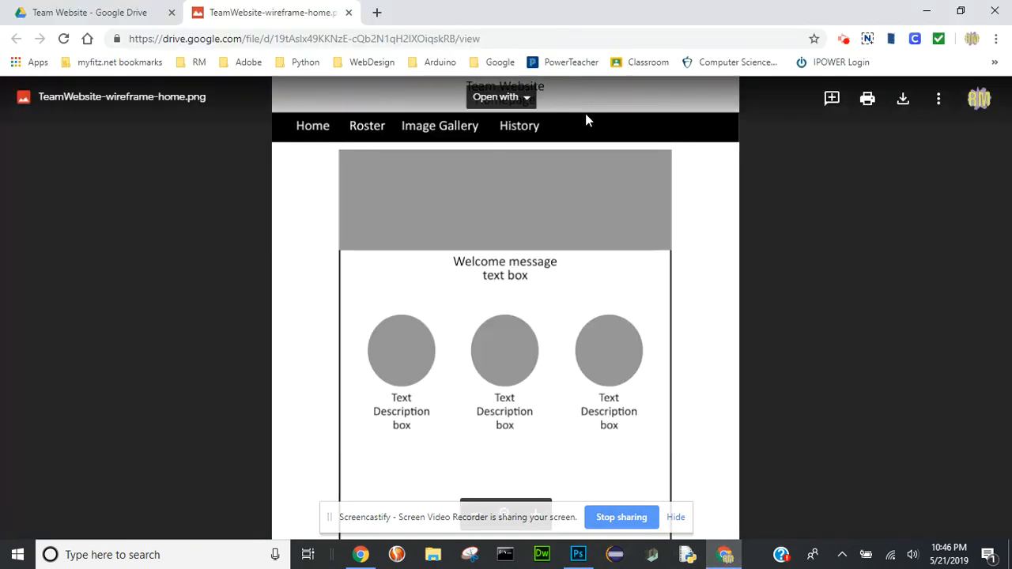
pyautogui.click(577, 557)
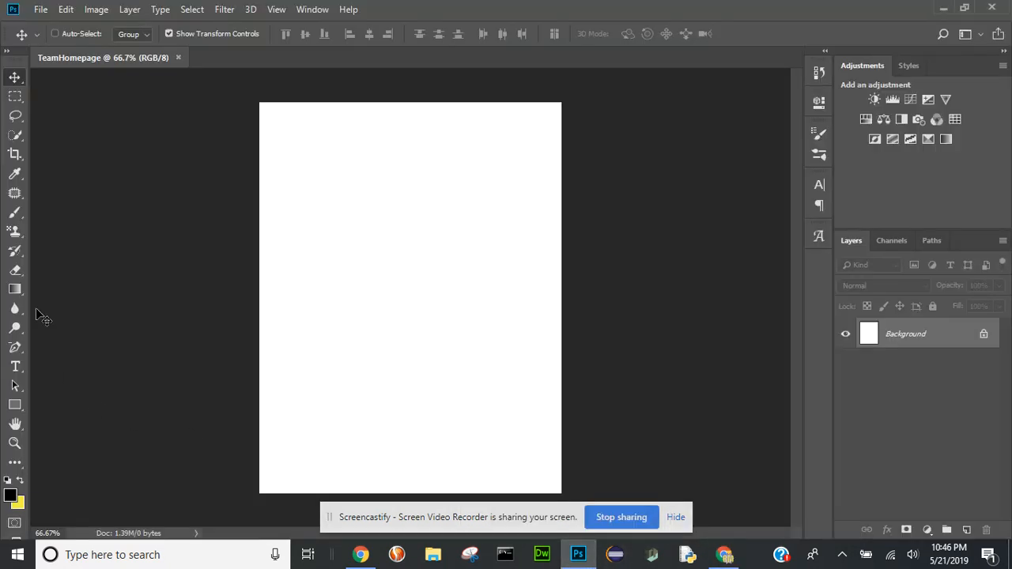
pyautogui.click(16, 364)
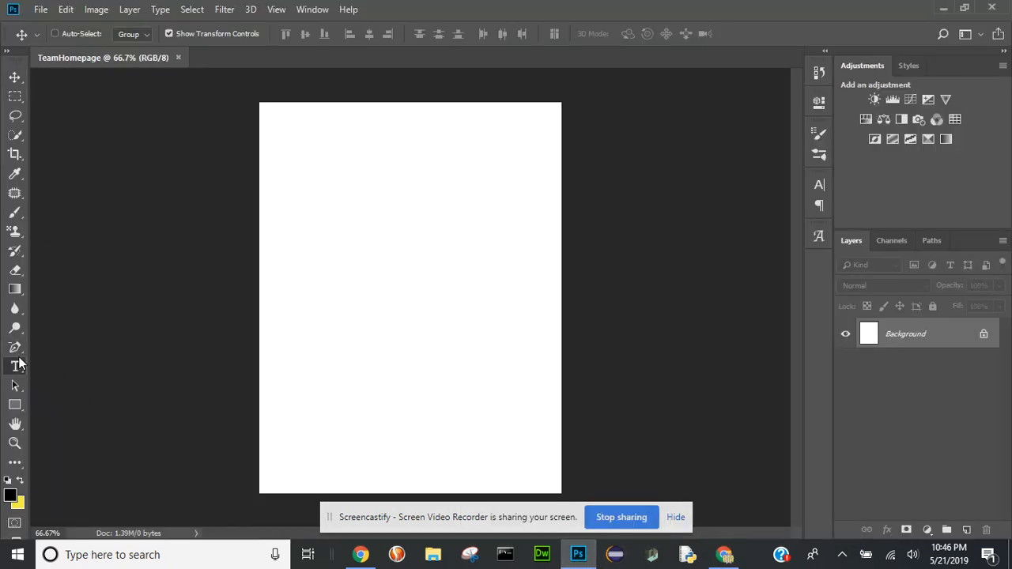
pyautogui.click(398, 115)
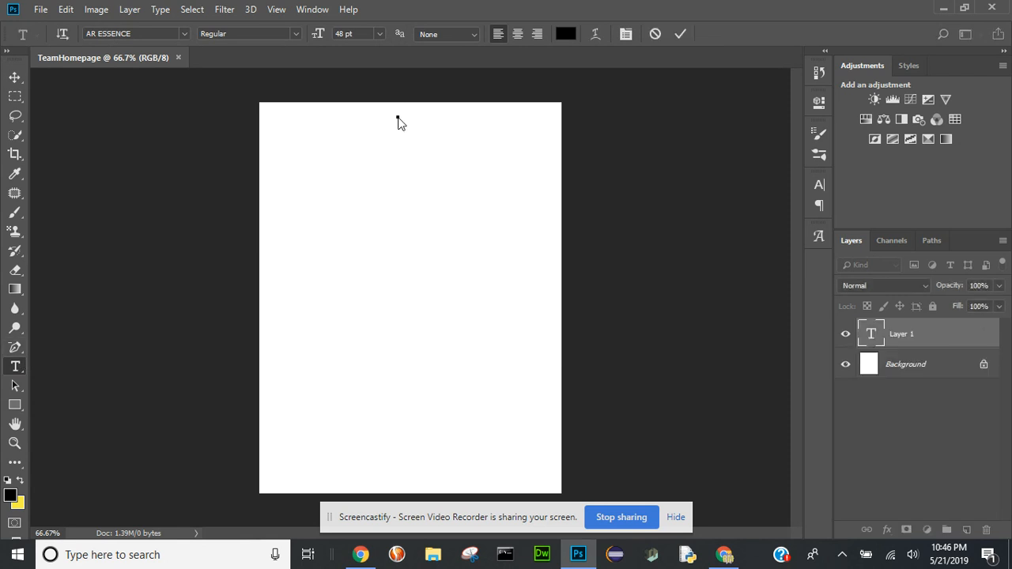
pyautogui.write('Team We')
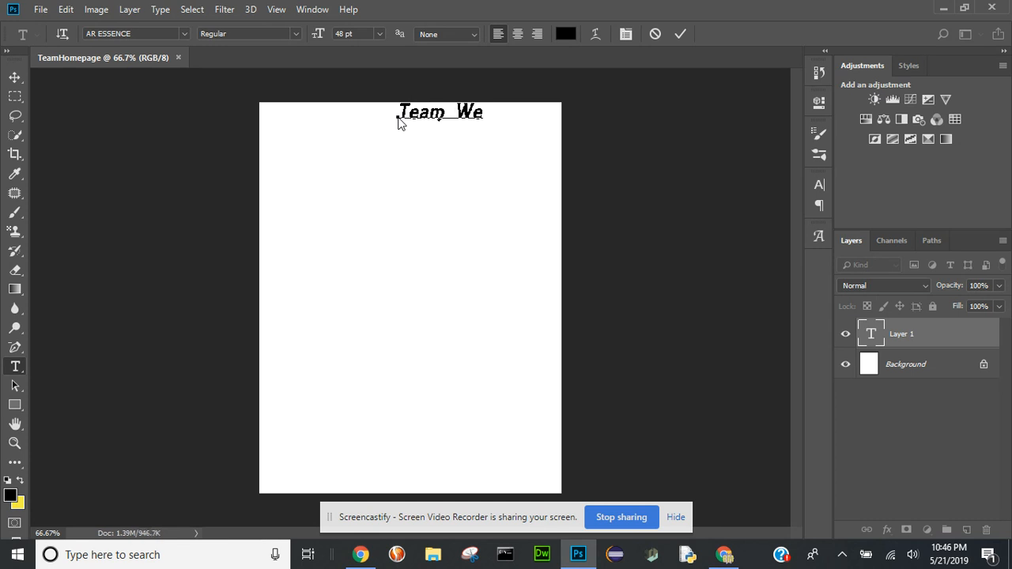
pyautogui.write('bsite')
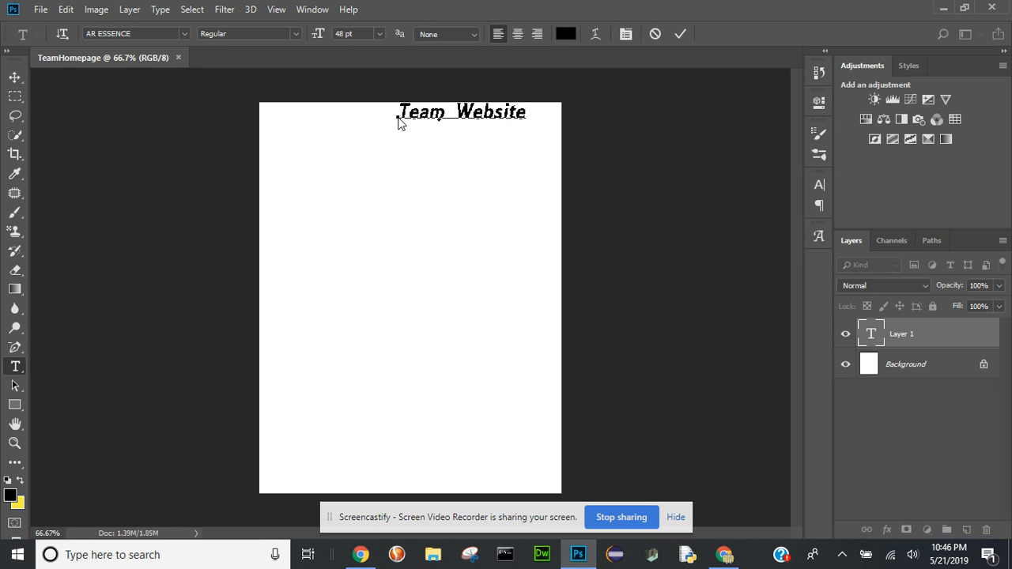
pyautogui.press('Return')
pyautogui.write('Homepage')
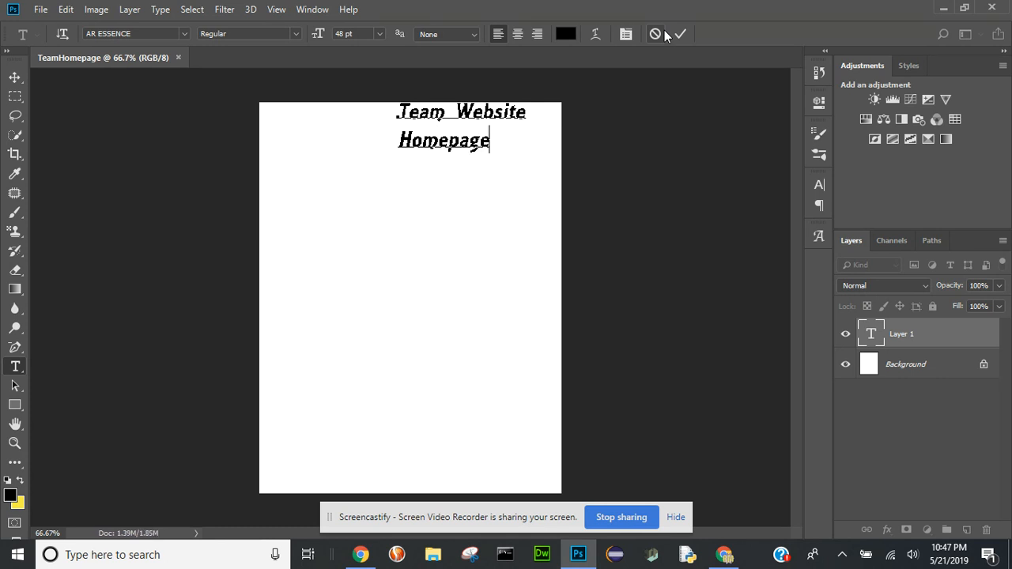
pyautogui.click(680, 33)
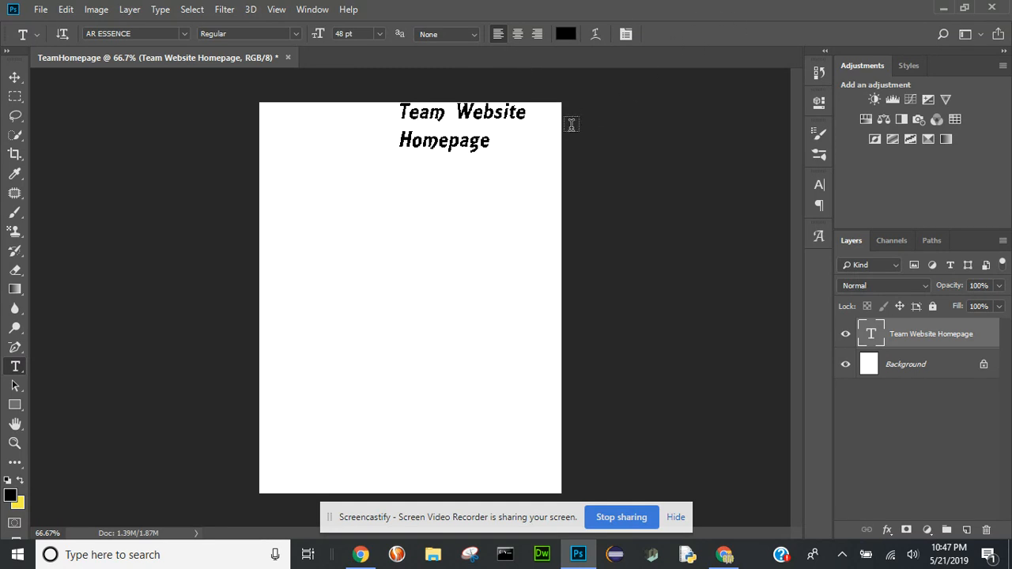
# - Set the title text to 36 pt and center-align its two lines
pyautogui.click(379, 33)
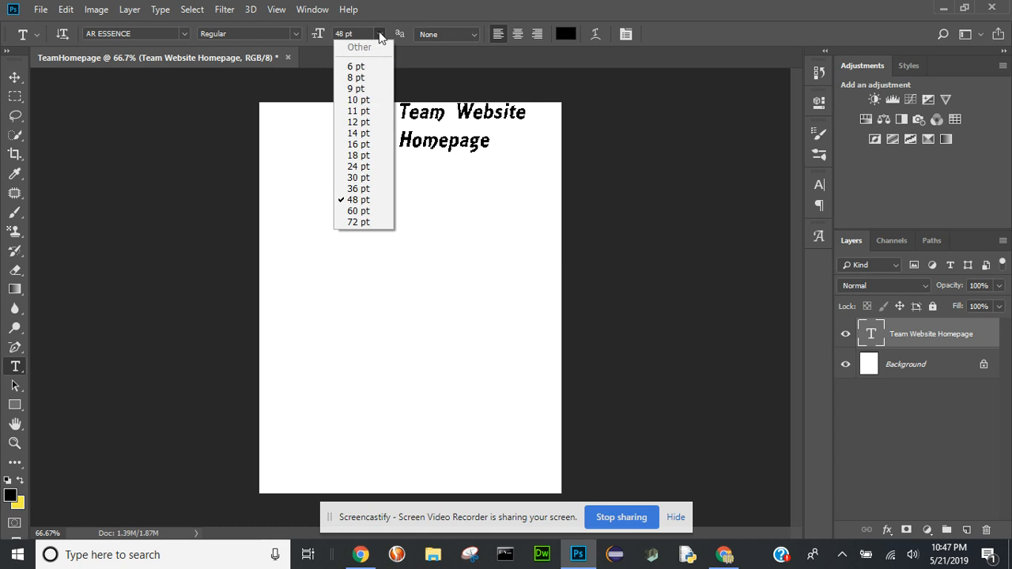
pyautogui.click(358, 190)
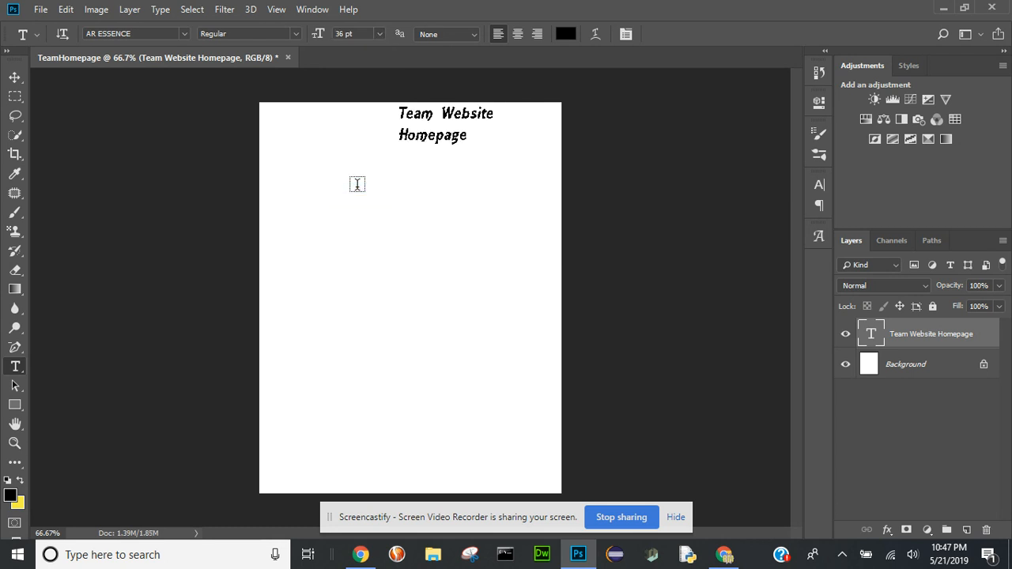
pyautogui.click(515, 33)
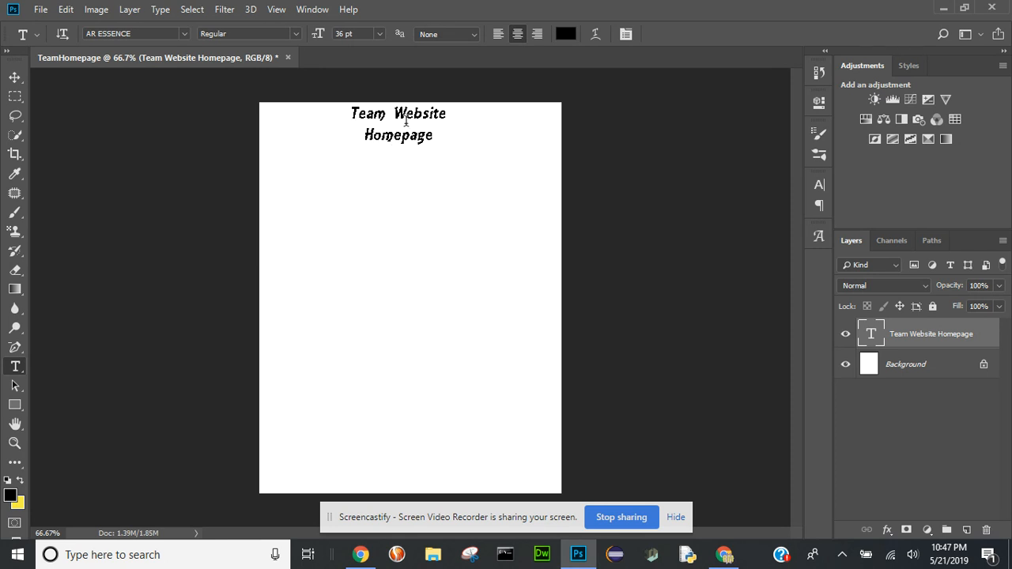
# - Draw a black rectangle about 617 px wide and 58 px high across the full page width, directly under the title
pyautogui.click(15, 408)
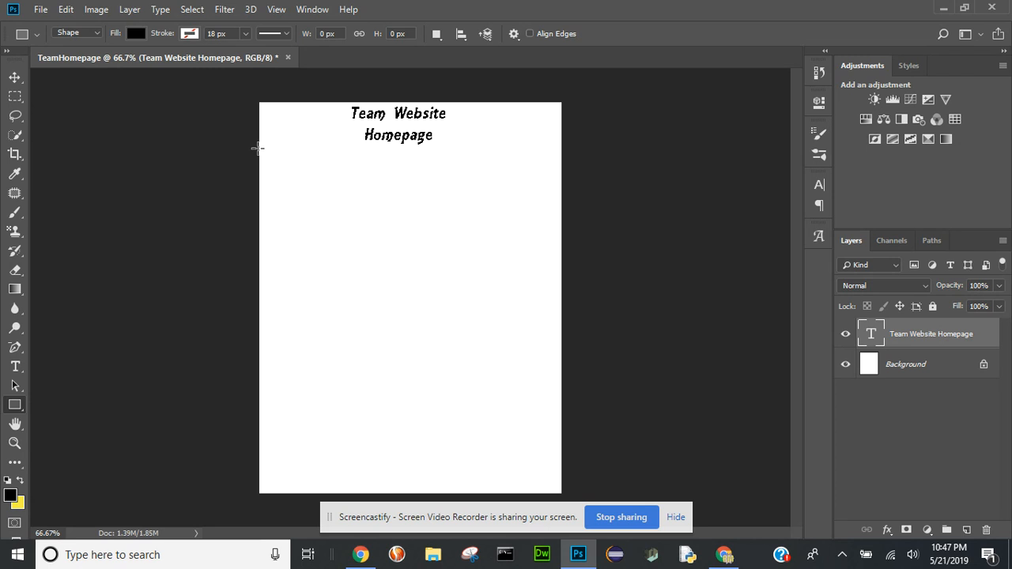
pyautogui.rightClick(14, 409)
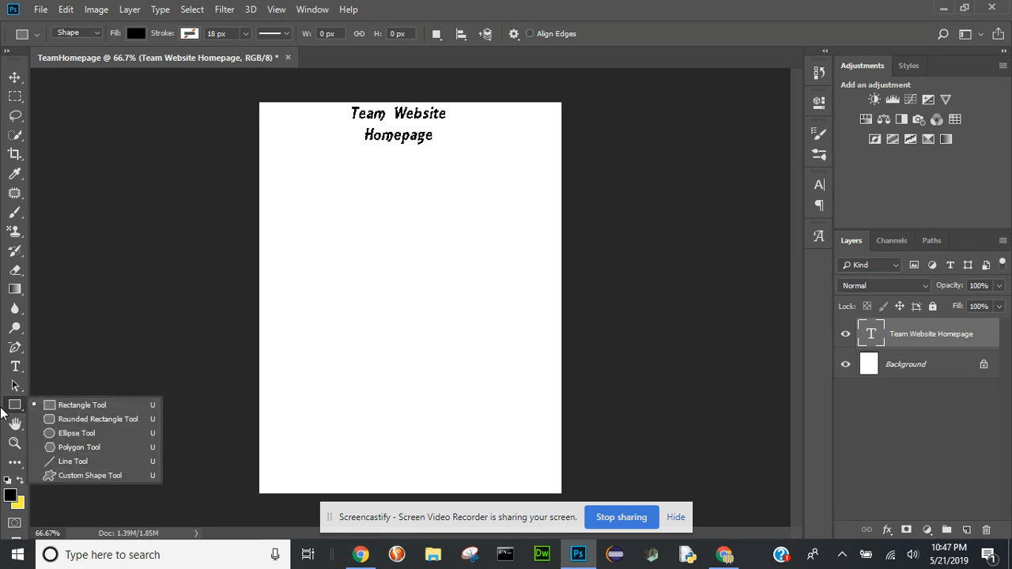
pyautogui.click(10, 408)
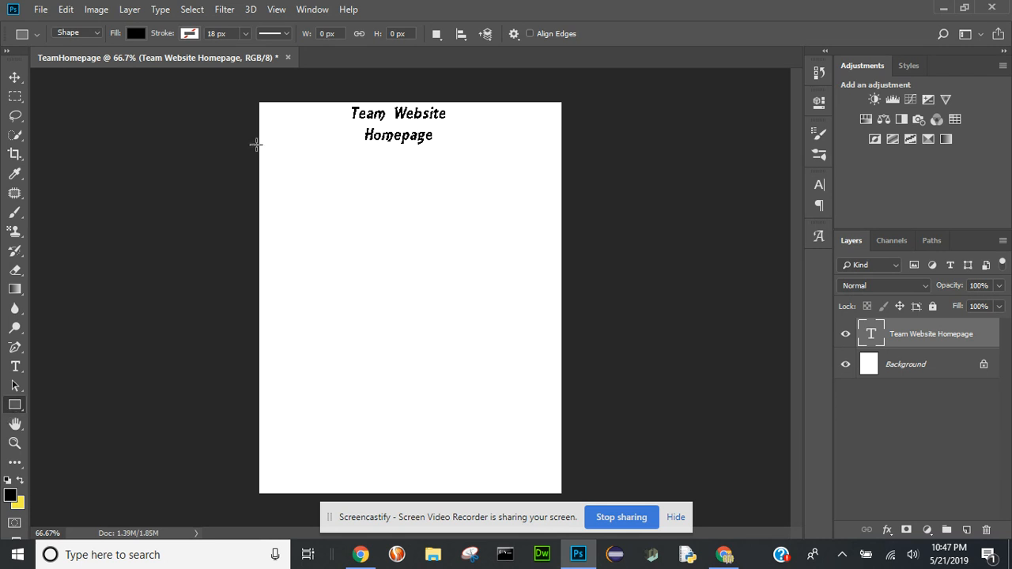
pyautogui.moveTo(256, 144); pyautogui.dragTo(560, 171)
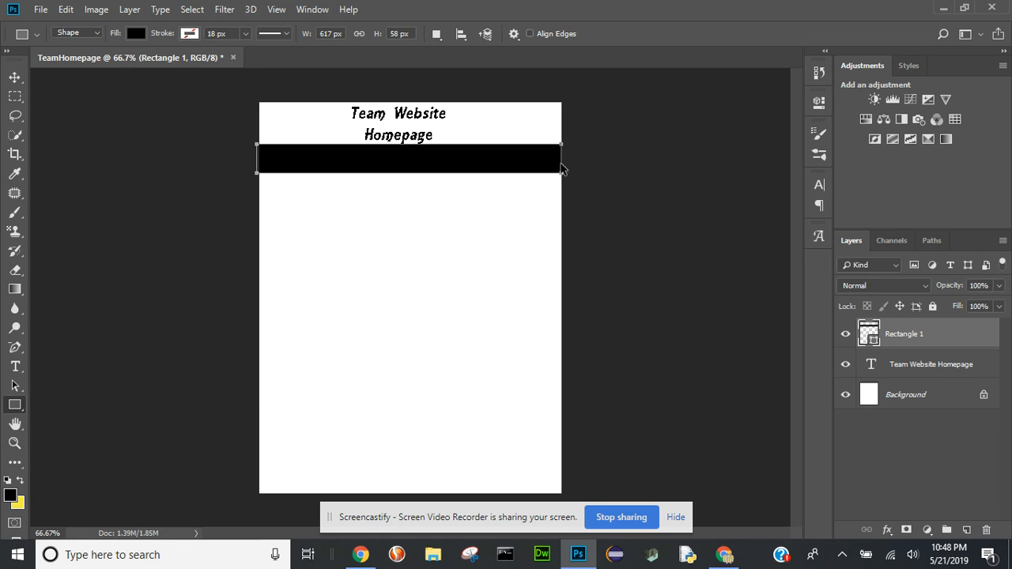
# - Nudge the black navigation bar down a few pixels with Free Transform so it clears the title text
pyautogui.hotkey('ctrl', 't')
pyautogui.press('Down')
pyautogui.press('Down')
pyautogui.press('Down')
pyautogui.press('Down')
pyautogui.press('Down')
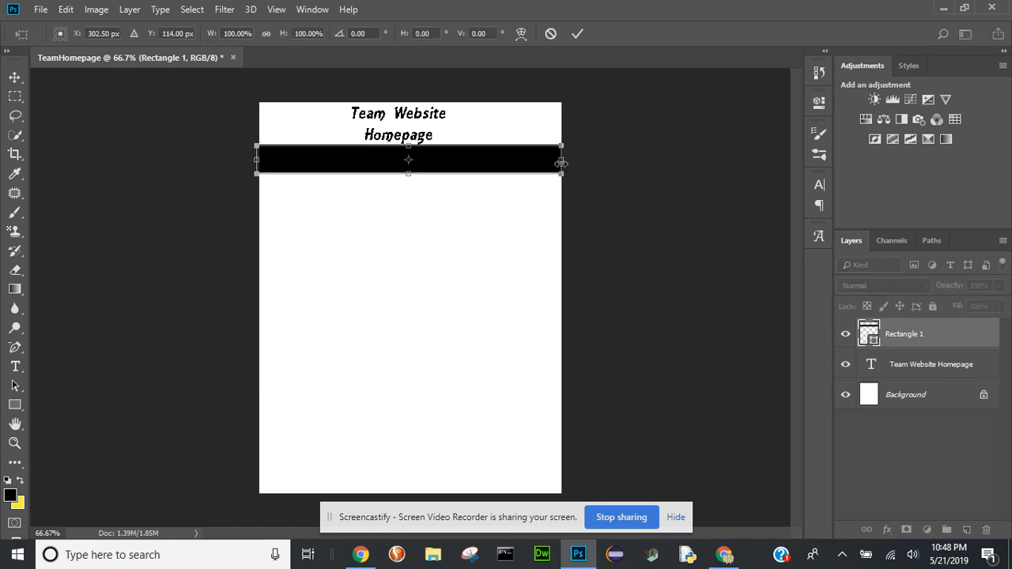
pyautogui.click(576, 34)
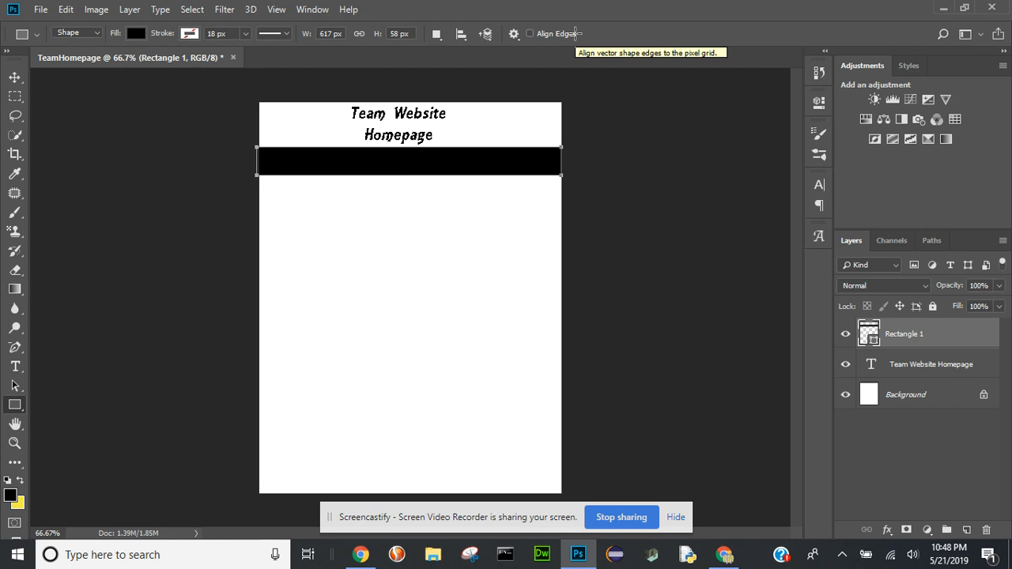
# - Check the wireframe's navigation bar in Chrome, and in Photoshop add the text "Home" just below the left end of the black bar
pyautogui.click(724, 556)
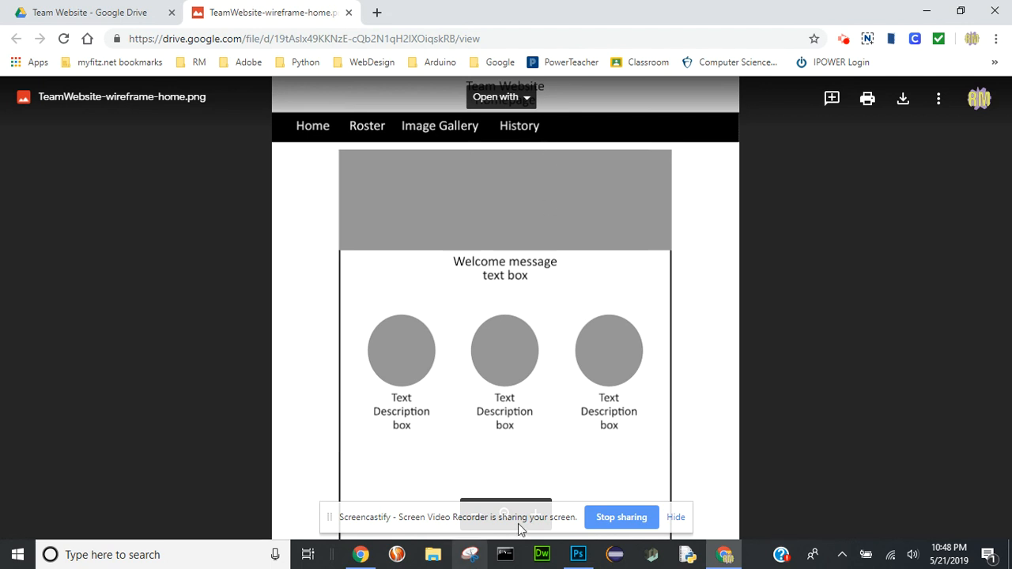
pyautogui.click(579, 556)
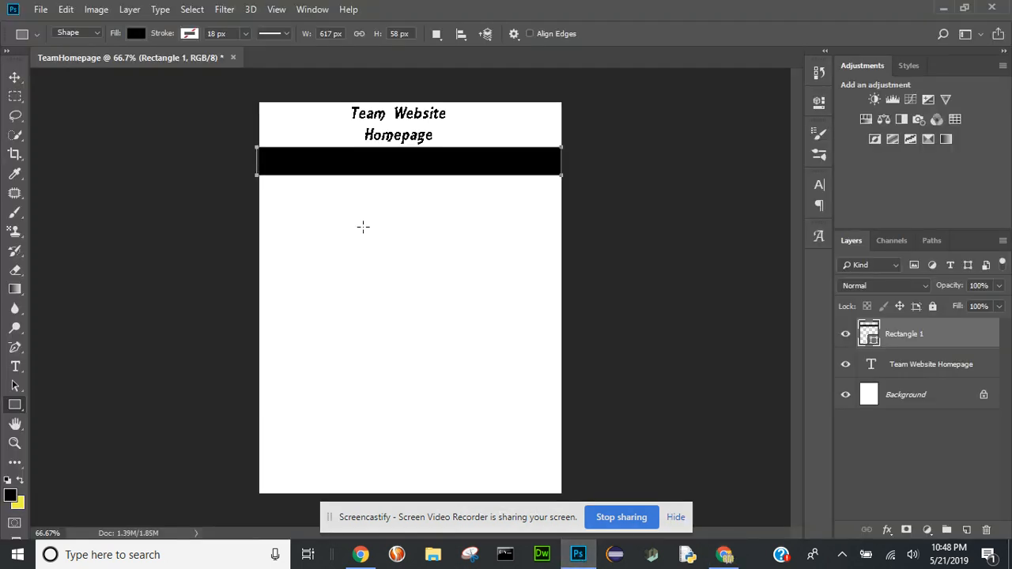
pyautogui.click(15, 366)
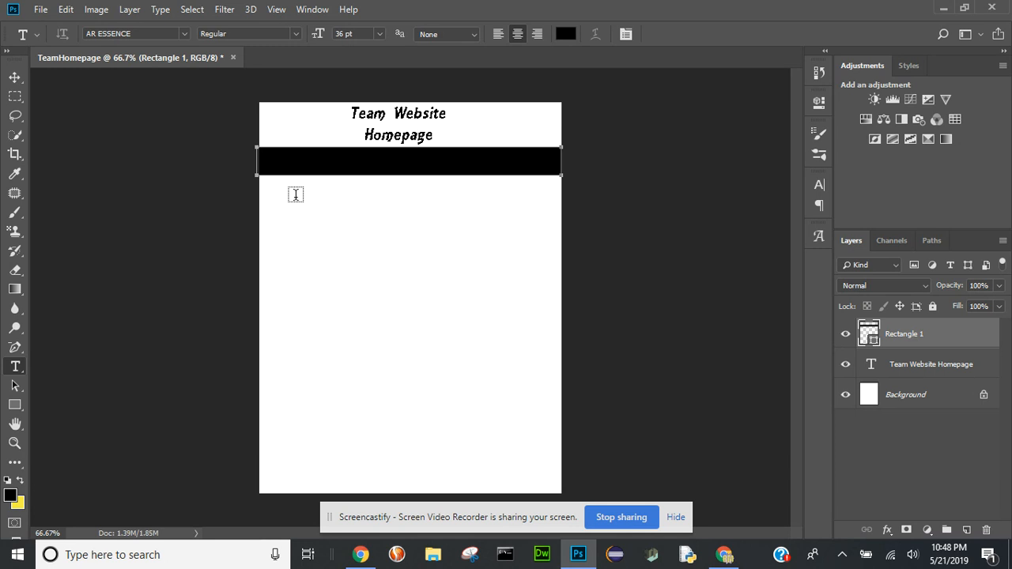
pyautogui.click(295, 195)
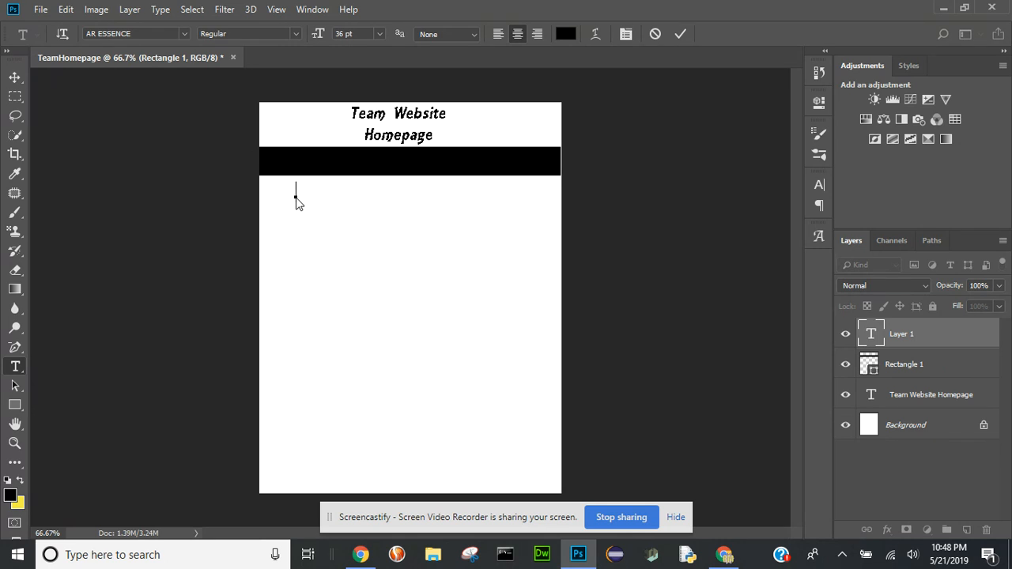
pyautogui.write('A')
pyautogui.write('ome')
pyautogui.click(680, 37)
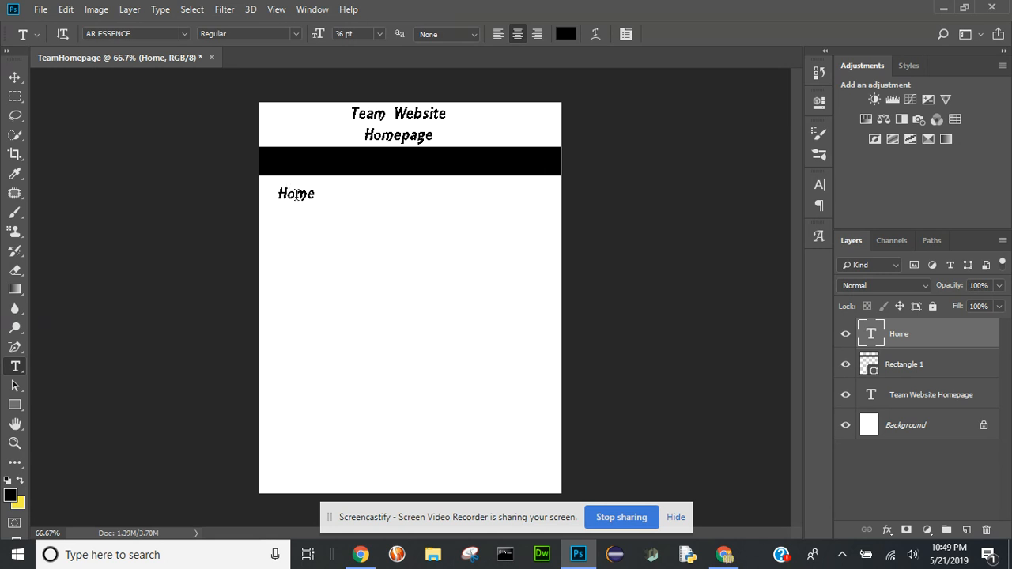
# - Set the Home label's font size to 28 pt
pyautogui.click(379, 33)
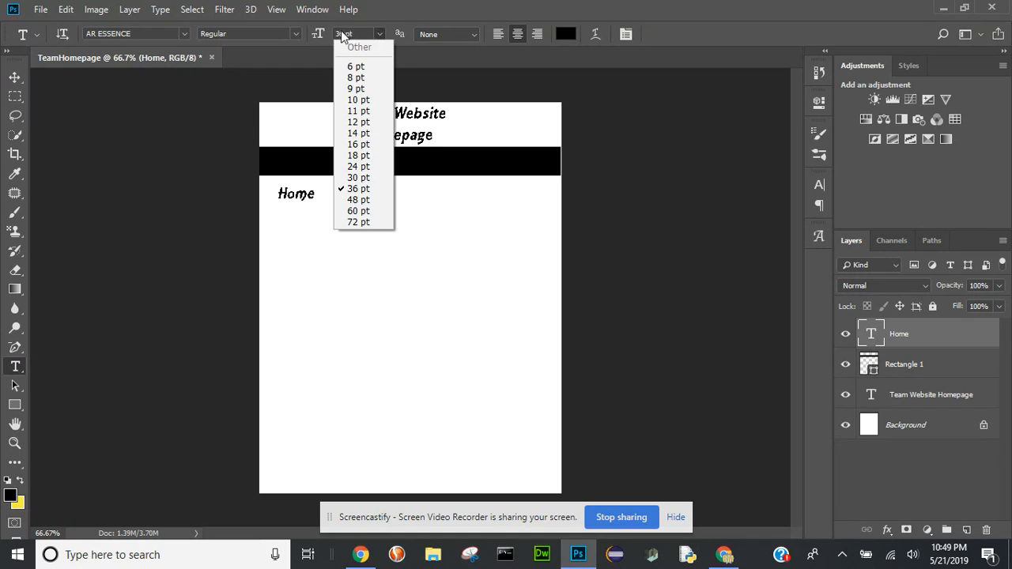
pyautogui.click(341, 32)
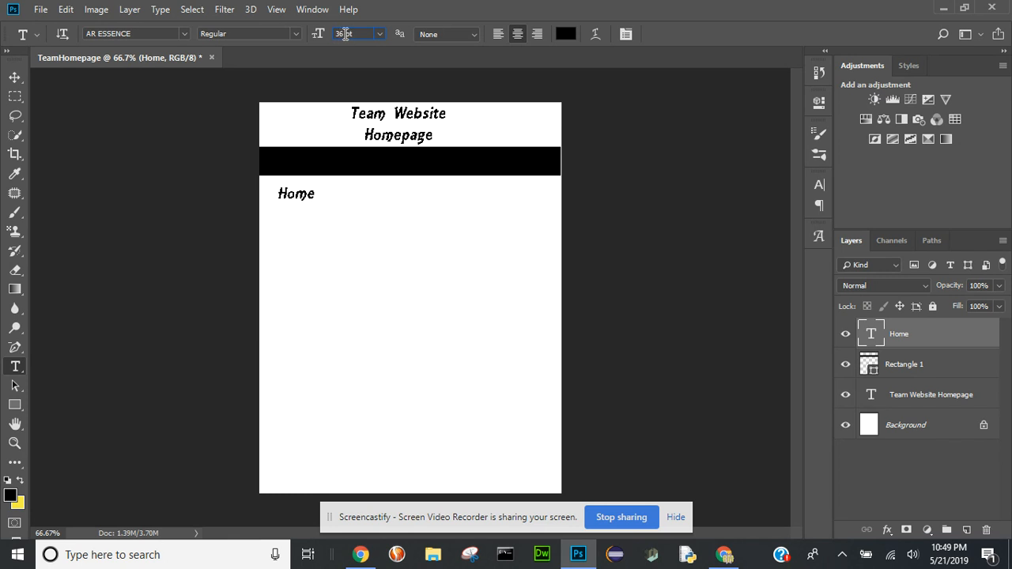
pyautogui.doubleClick(341, 33)
pyautogui.write('28')
pyautogui.press('Return')
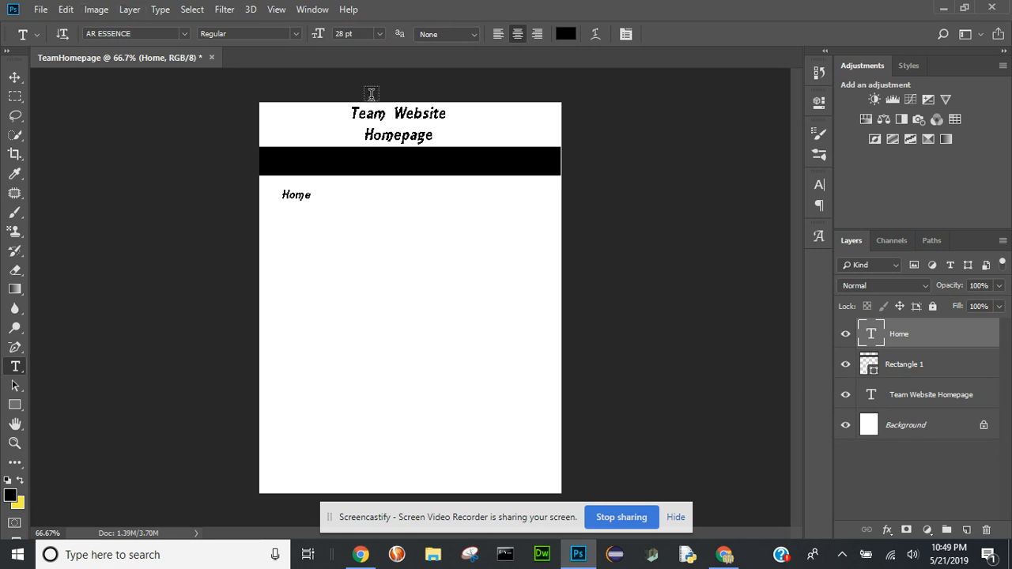
# - Change the Home label's text color to white (ffffff)
pyautogui.click(563, 35)
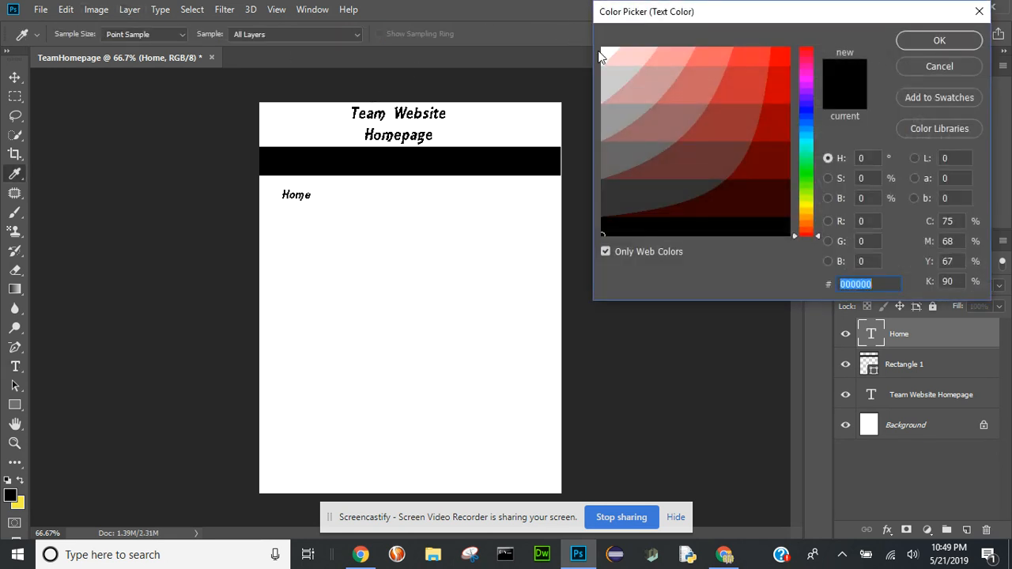
pyautogui.click(602, 51)
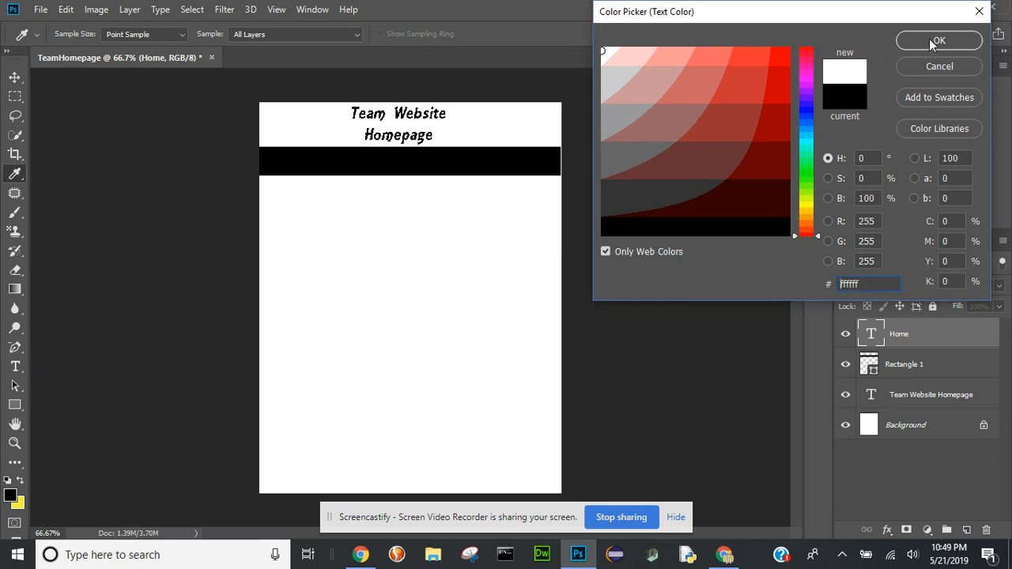
pyautogui.click(929, 41)
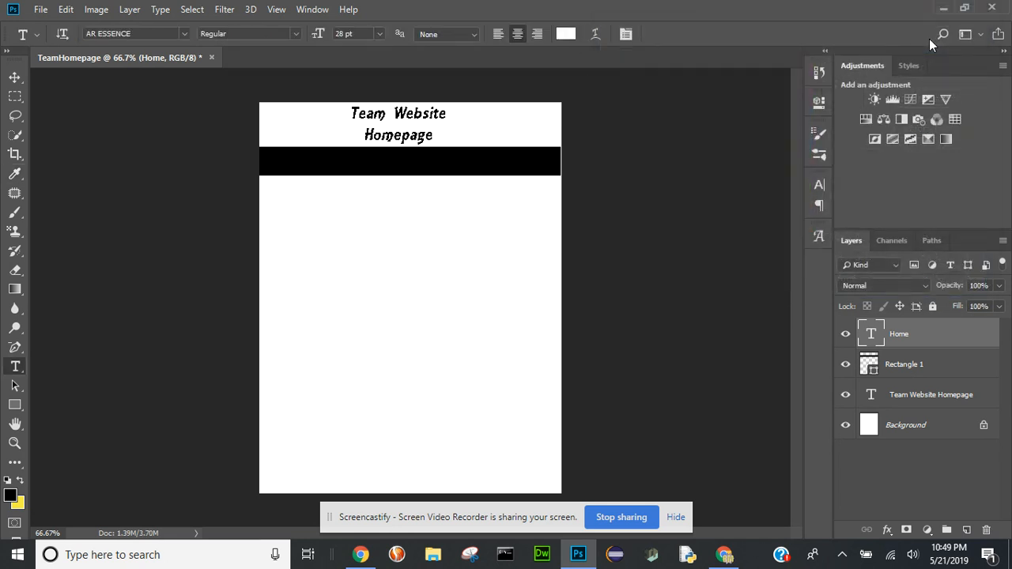
# - Move the Home label up onto the left end of the black bar with Free Transform, to about X 63 px and Y 104 px
pyautogui.hotkey('ctrl', 't')
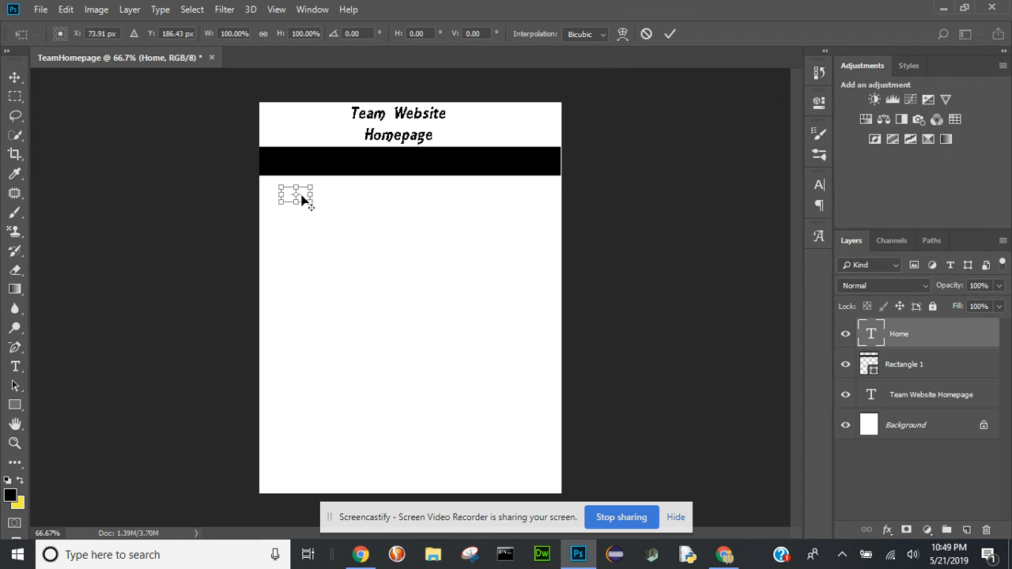
pyautogui.moveTo(301, 194)
pyautogui.mouseDown()
pyautogui.moveTo(300, 179)
pyautogui.moveTo(301, 194)
pyautogui.mouseUp()
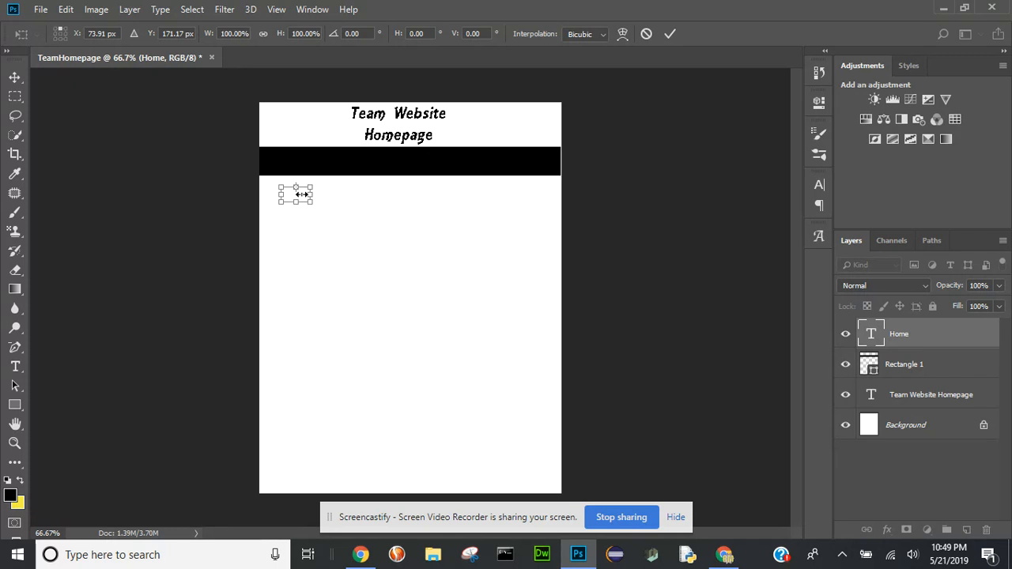
pyautogui.hotkey('ctrl', '+')
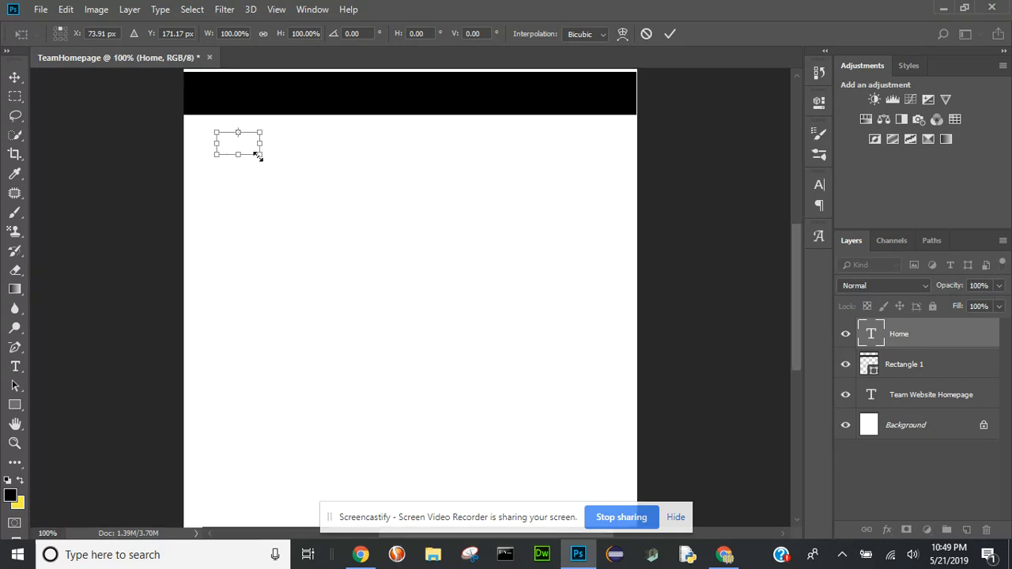
pyautogui.moveTo(253, 147); pyautogui.dragTo(243, 101)
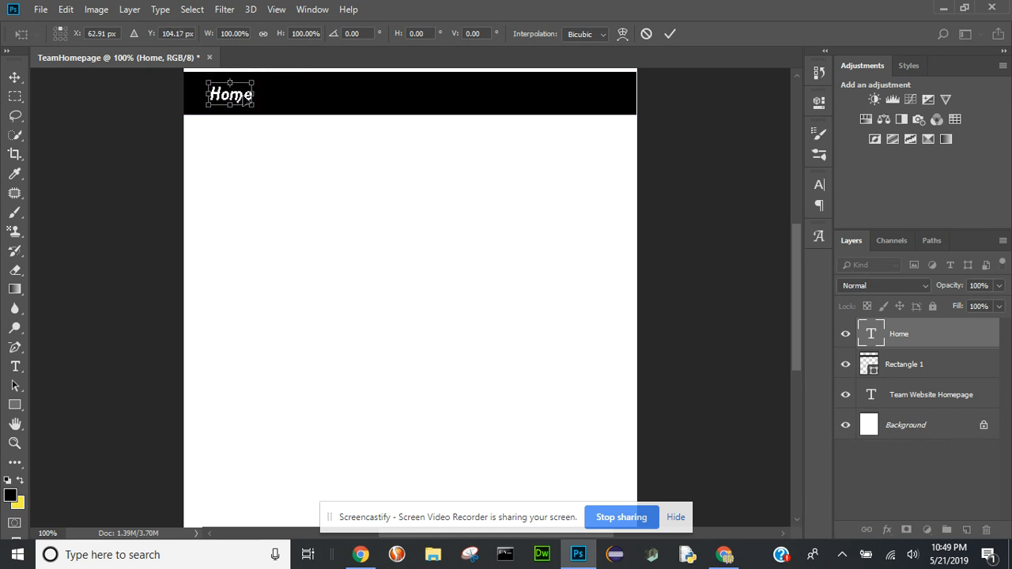
pyautogui.click(666, 38)
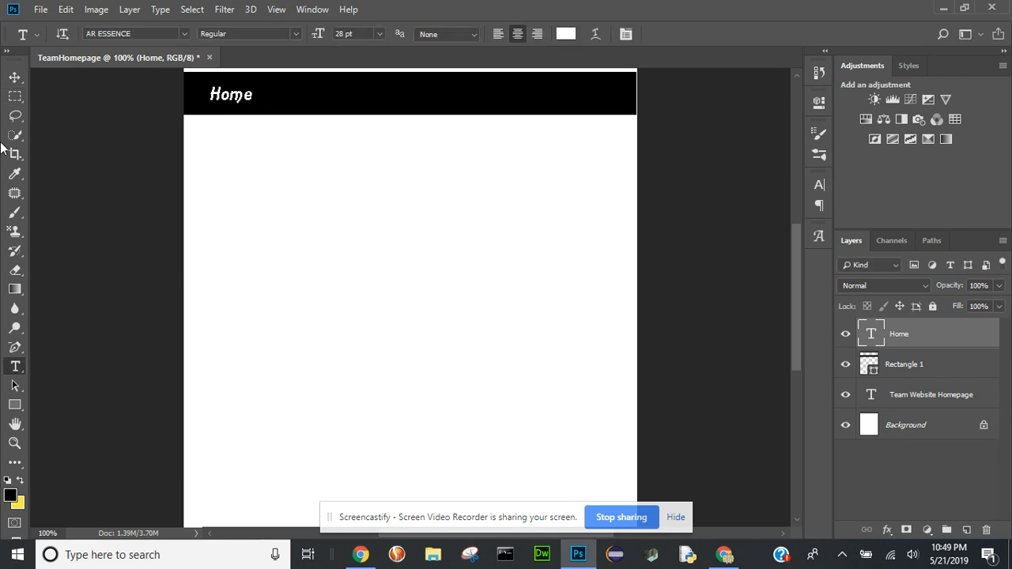
# - Duplicate the Home label about 77 px to its right in the black bar and change the copy's text to "Roster"
pyautogui.click(16, 77)
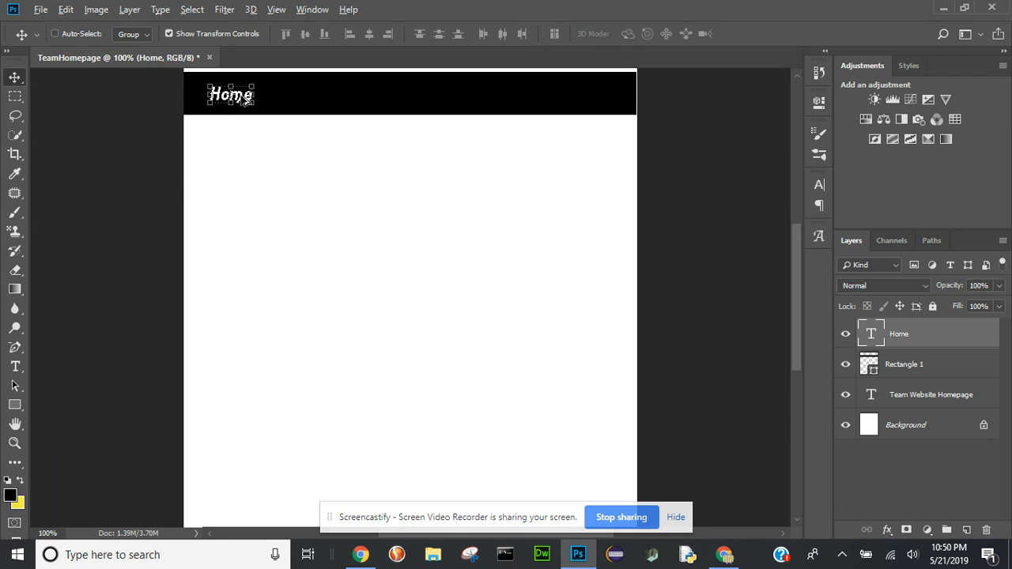
pyautogui.moveTo(245, 101); pyautogui.dragTo(298, 124)
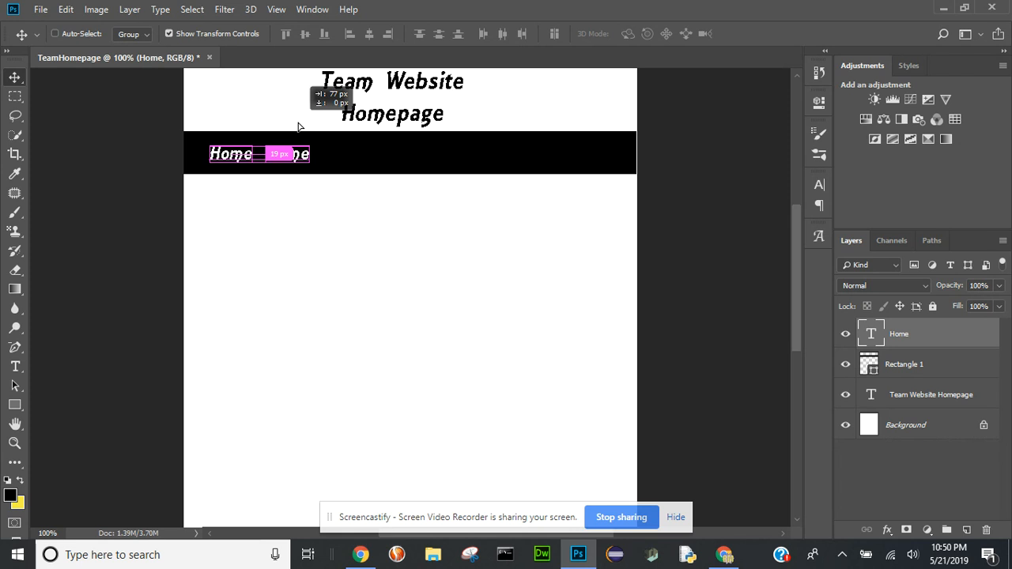
pyautogui.moveTo(299, 127); pyautogui.dragTo(298, 126)
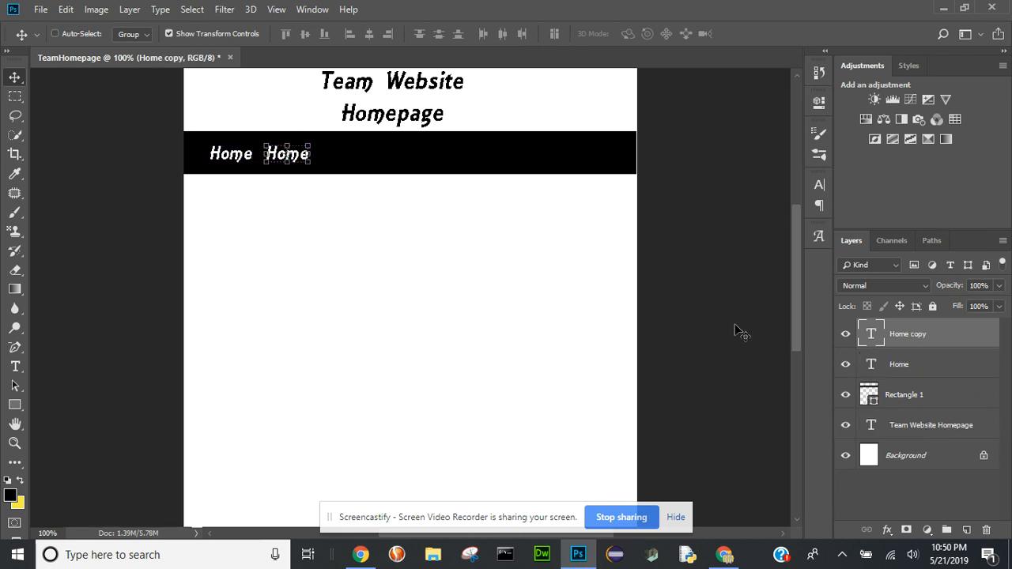
pyautogui.doubleClick(874, 334)
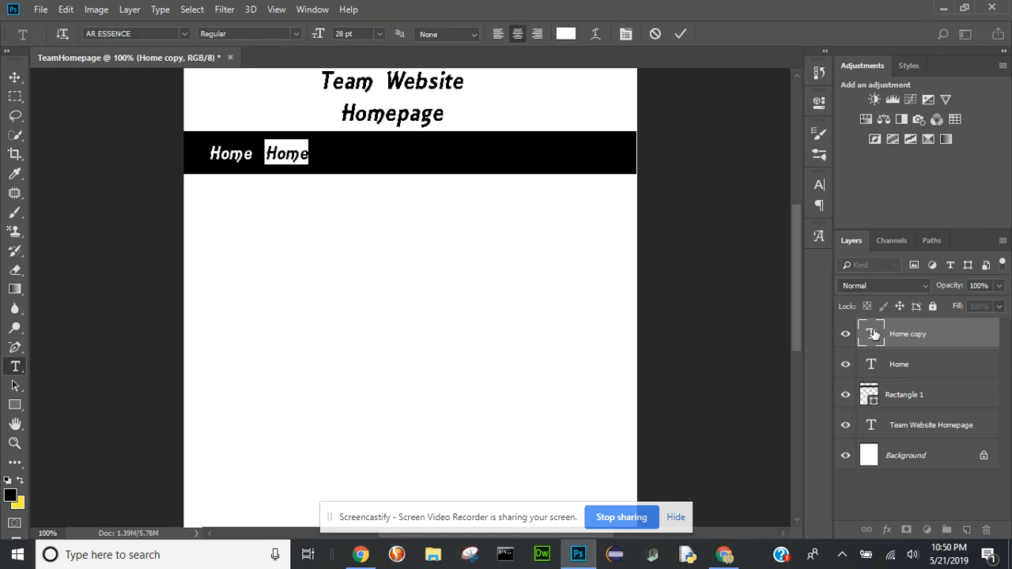
pyautogui.write('Roster')
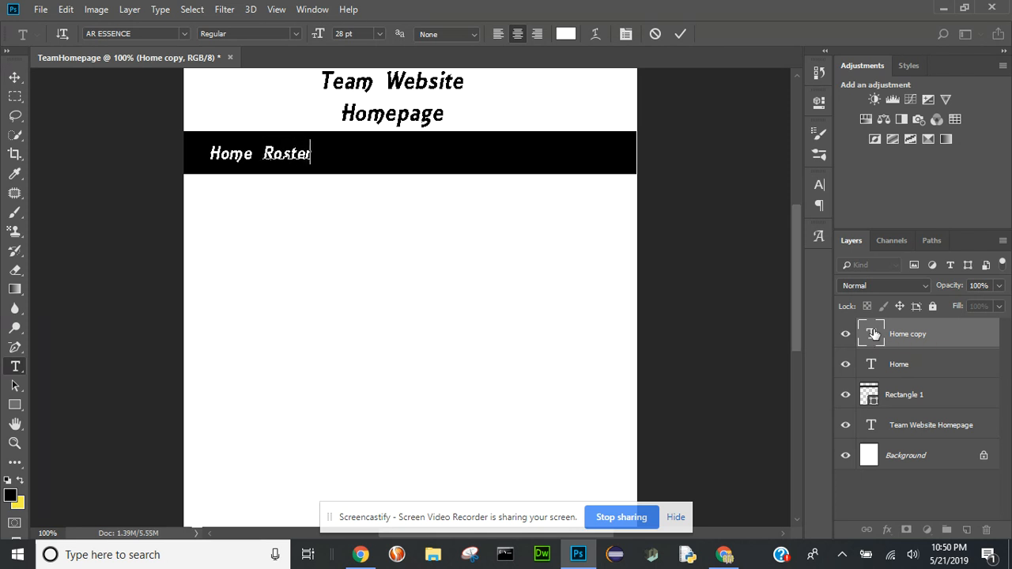
pyautogui.click(681, 34)
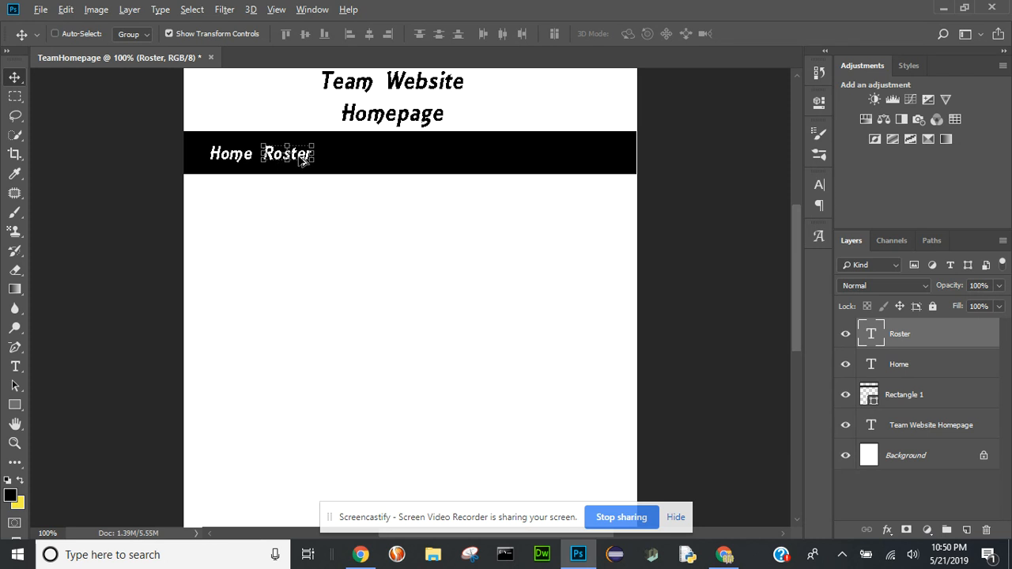
# - Duplicate the Roster label to its right in the black bar and change the copy's text to "Gallery"
pyautogui.moveTo(303, 160); pyautogui.dragTo(380, 163)
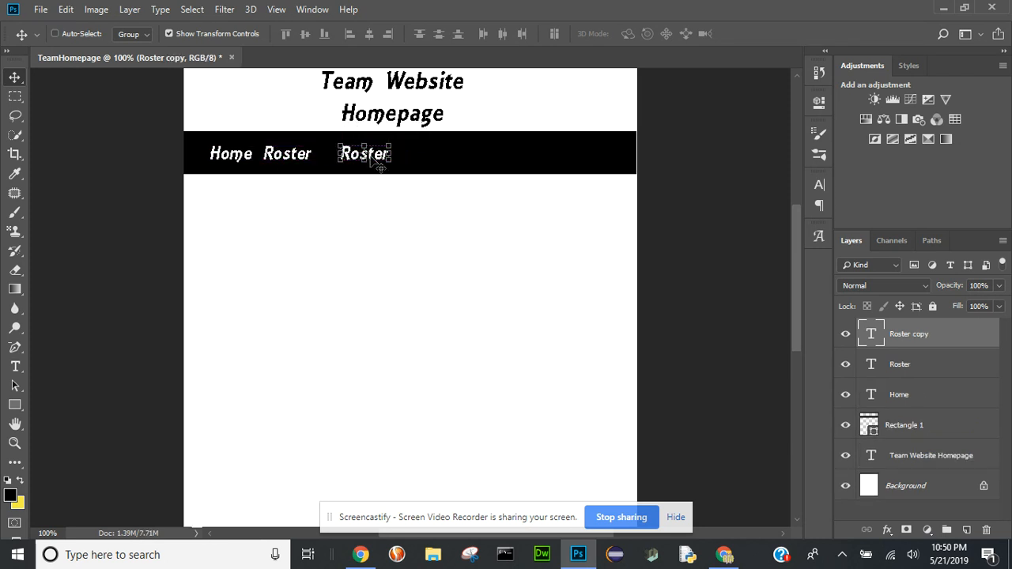
pyautogui.doubleClick(871, 336)
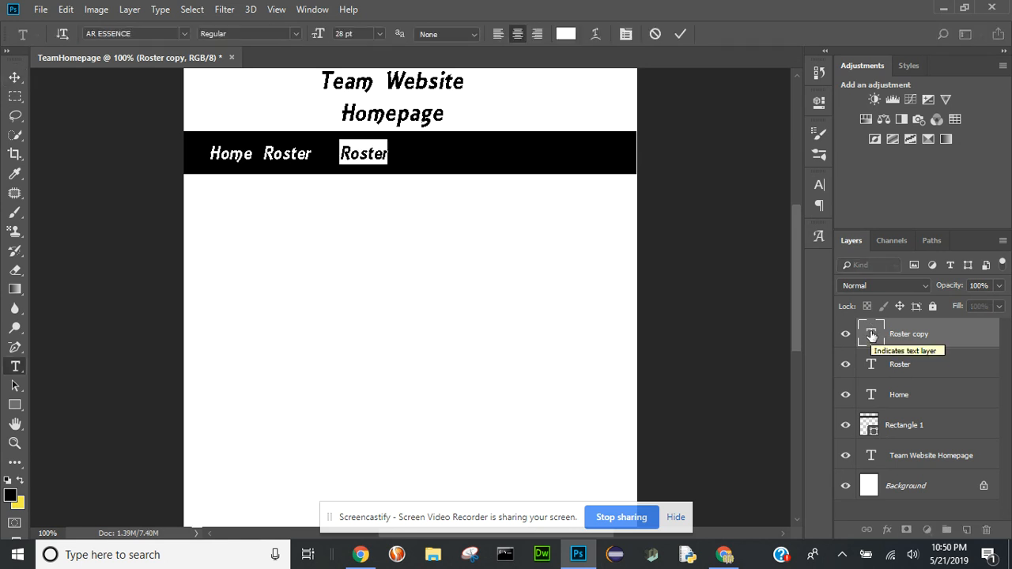
pyautogui.write('Gallery')
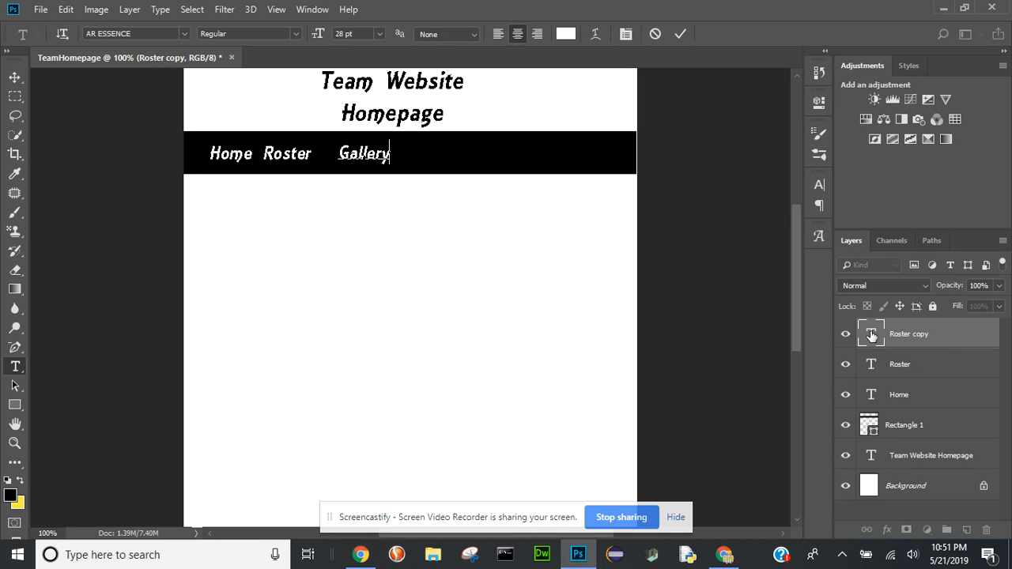
pyautogui.click(677, 33)
pyautogui.press('v')
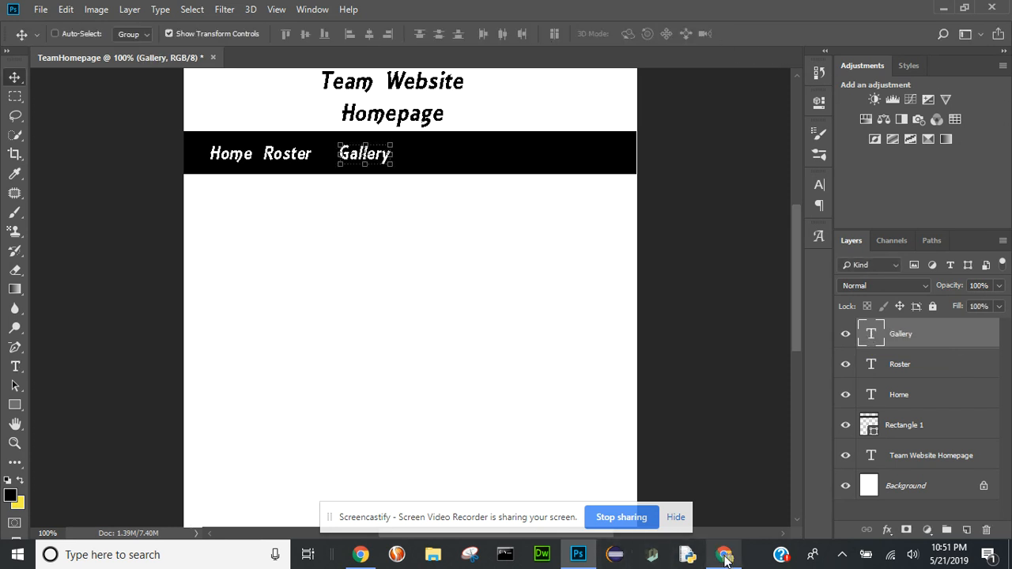
# - Check the wireframe's link labels in Chrome, and in Photoshop duplicate the Gallery label to its right with the text "History"
pyautogui.click(725, 555)
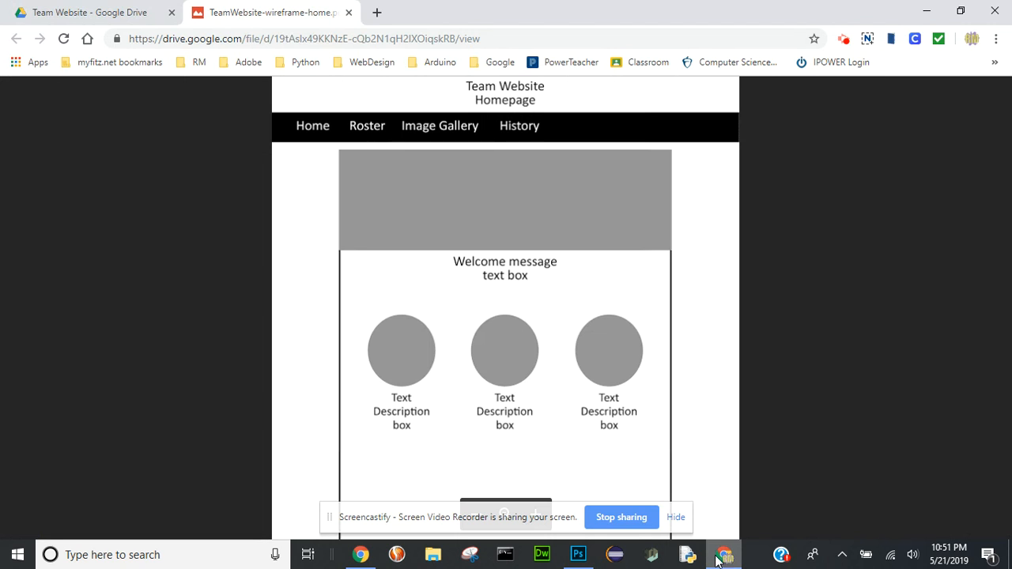
pyautogui.click(578, 556)
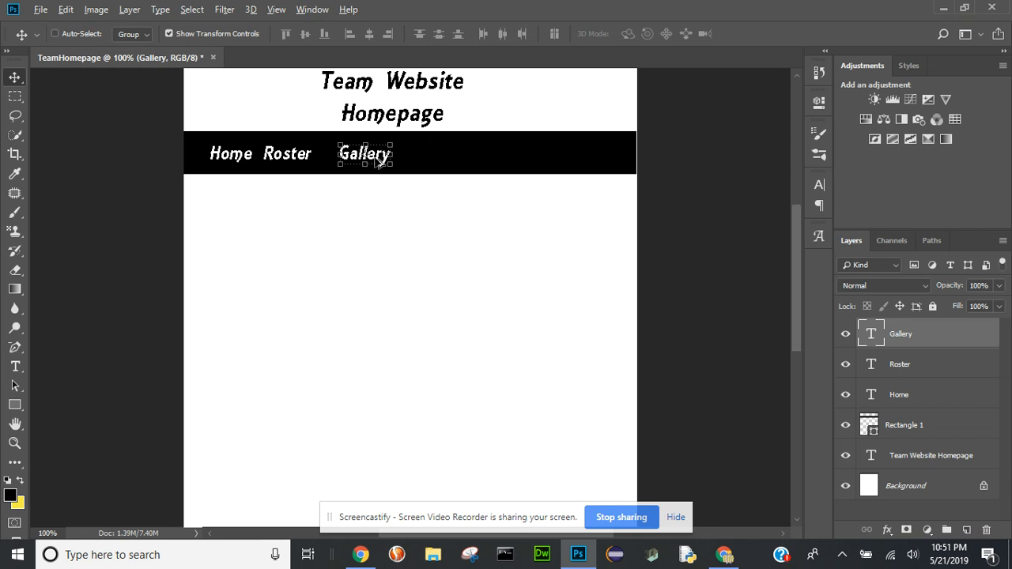
pyautogui.moveTo(380, 158); pyautogui.dragTo(439, 159)
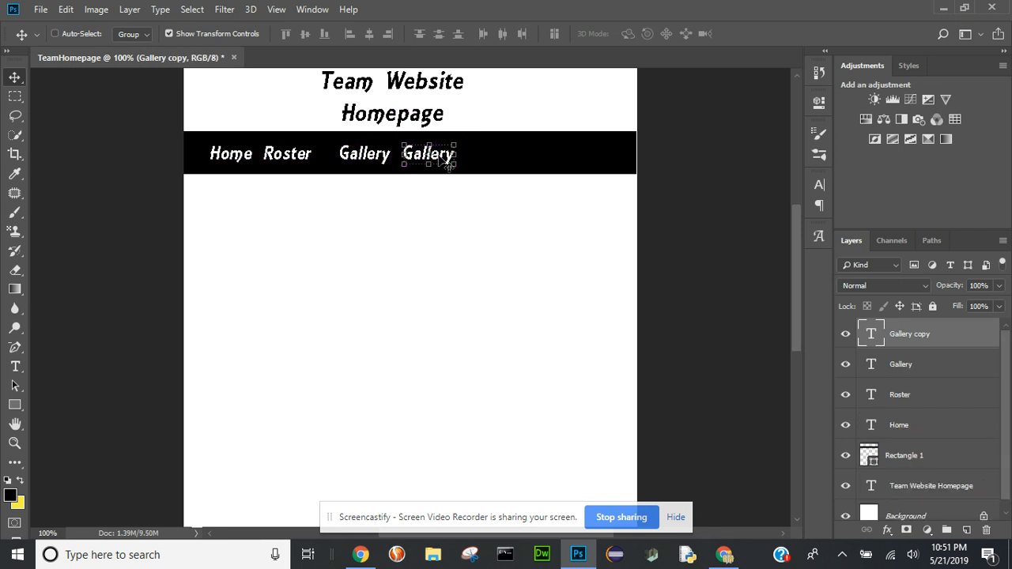
pyautogui.doubleClick(873, 336)
pyautogui.write('H')
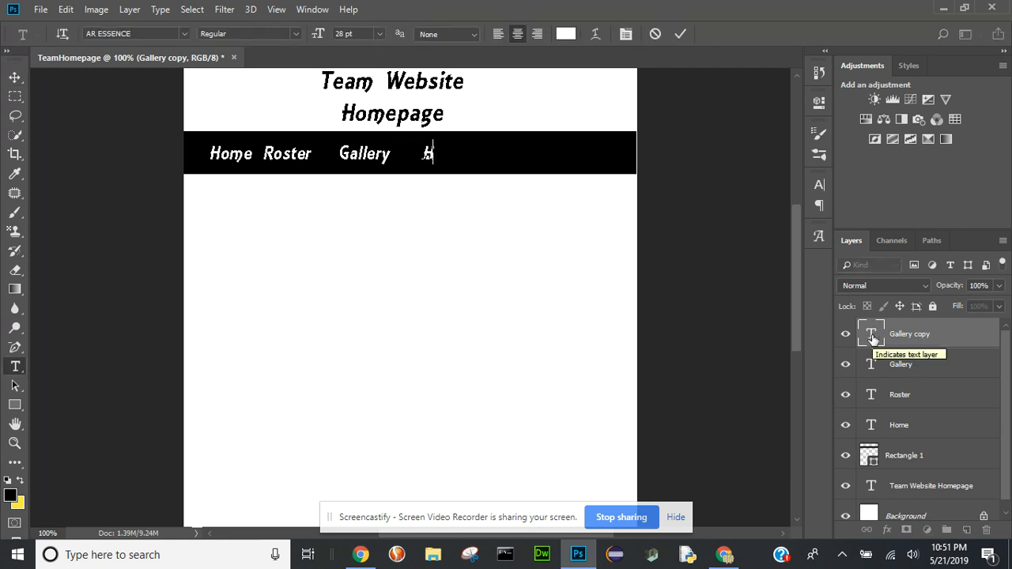
pyautogui.write('istory')
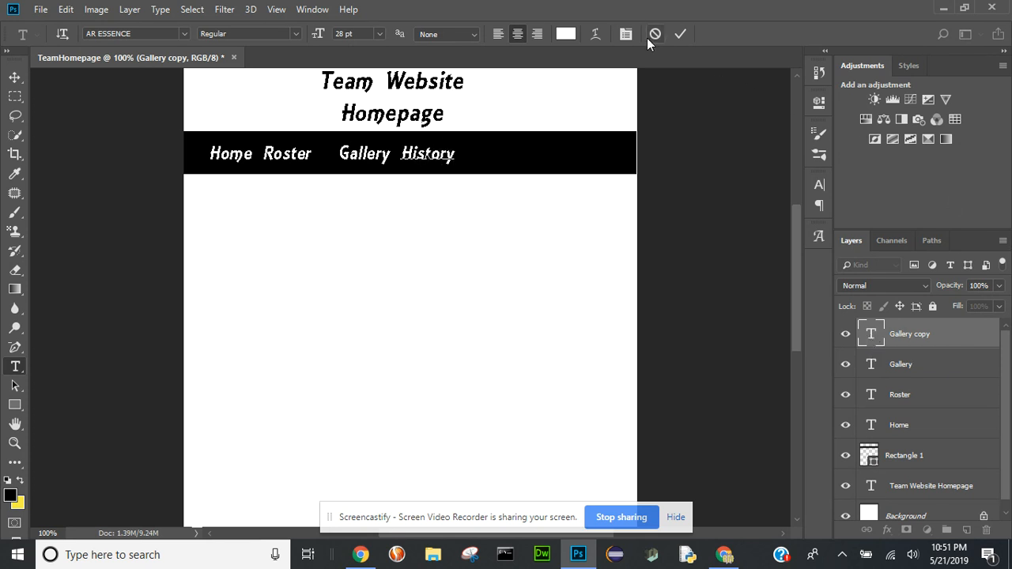
pyautogui.click(684, 36)
pyautogui.press('v')
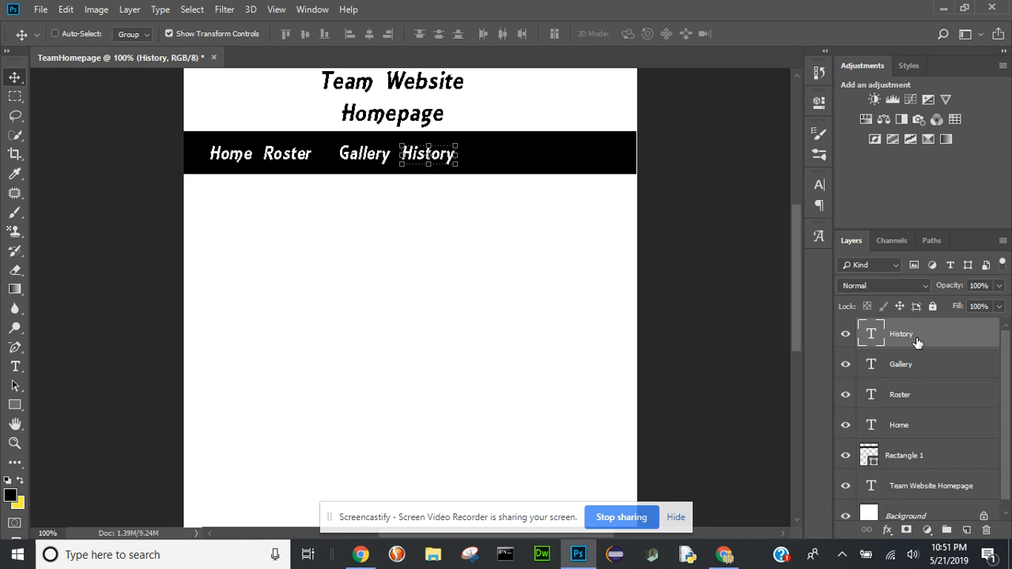
# - Align the History, Gallery, Roster and Home text layers by their vertical centers
pyautogui.keyDown('shift'); pyautogui.click(903, 428); pyautogui.keyUp('shift')
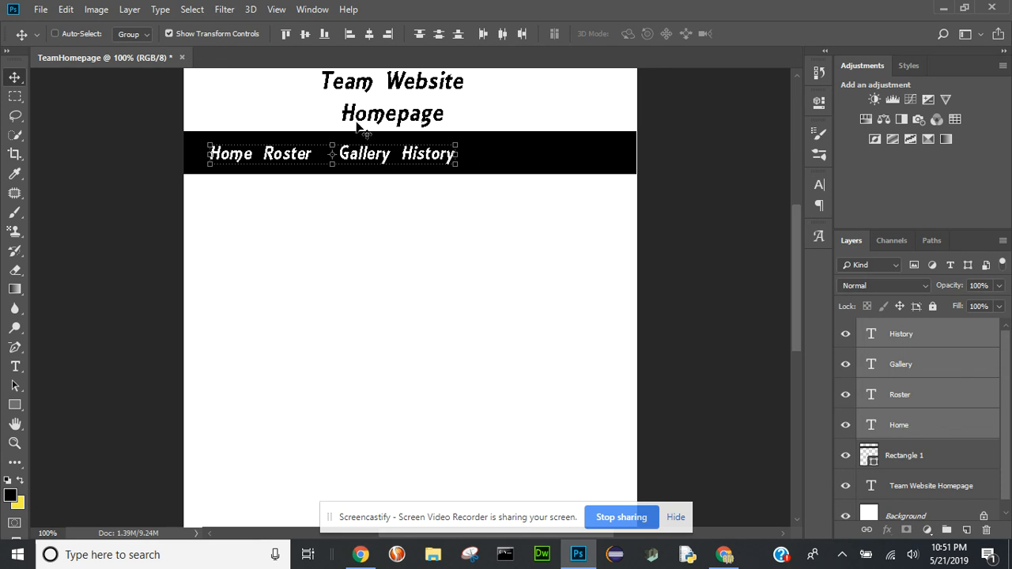
pyautogui.click(128, 10)
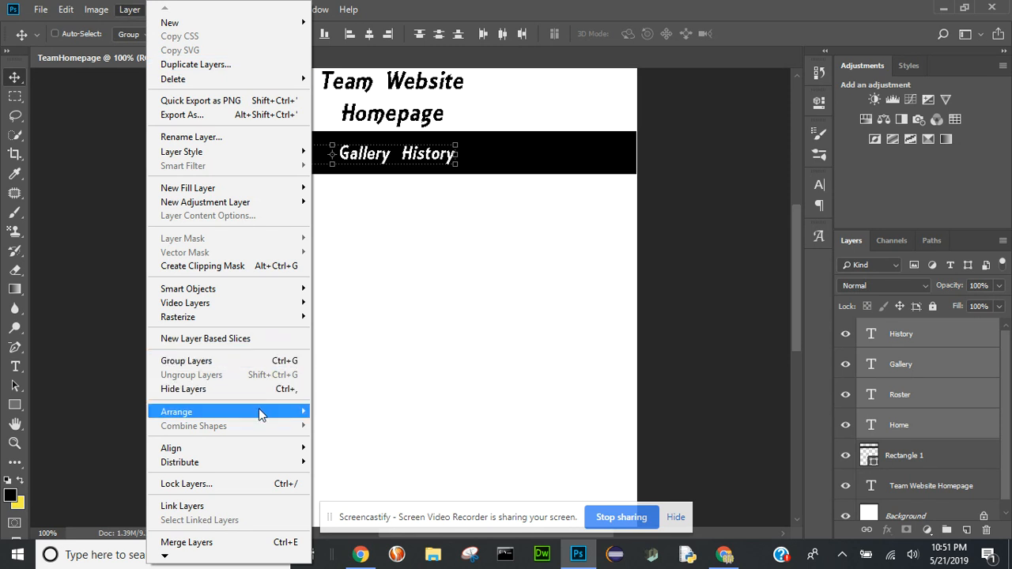
pyautogui.moveTo(259, 411)
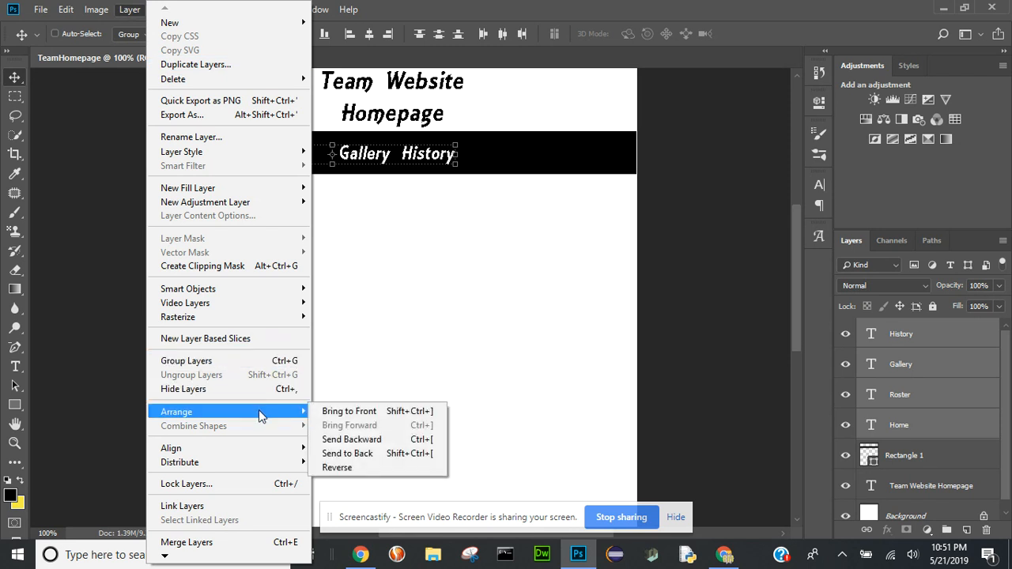
pyautogui.moveTo(248, 447)
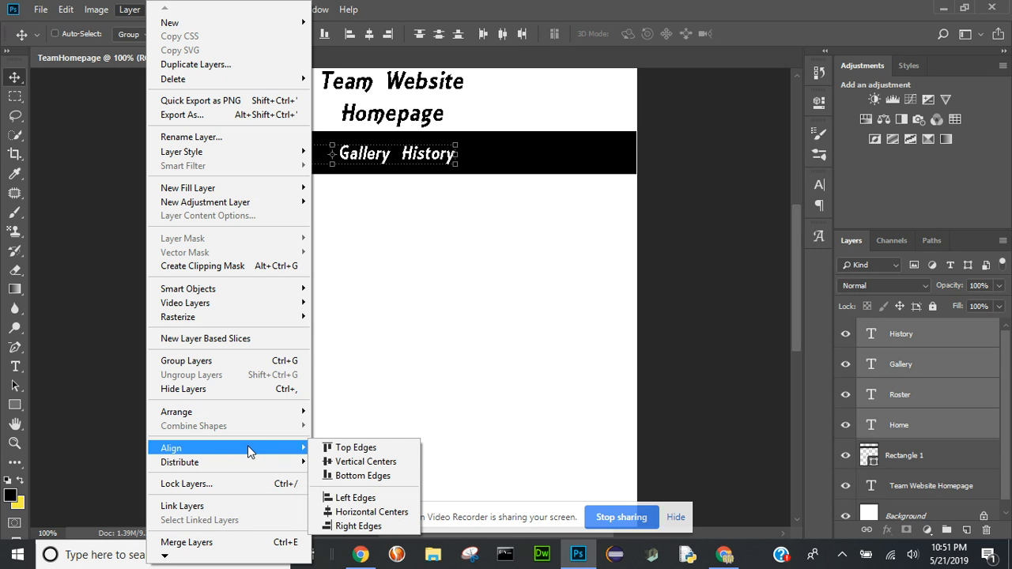
pyautogui.click(329, 463)
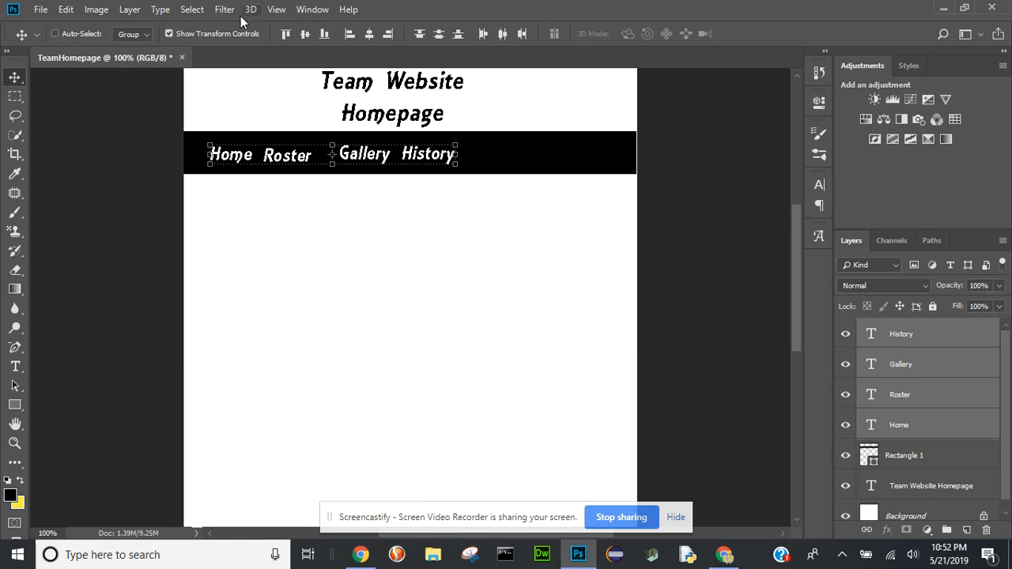
# - Distribute the four navigation labels evenly by their horizontal centers
pyautogui.click(134, 11)
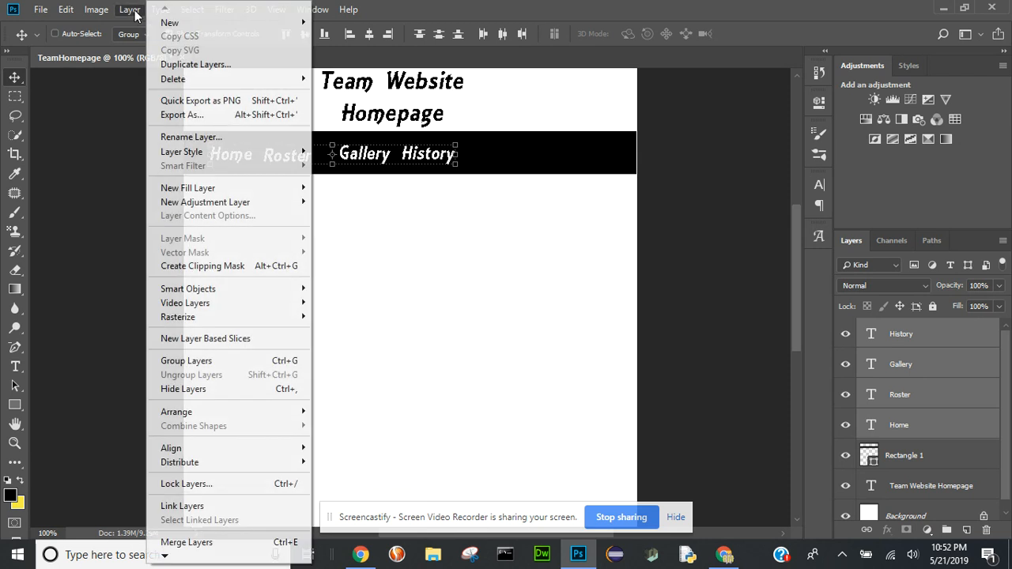
pyautogui.moveTo(196, 465)
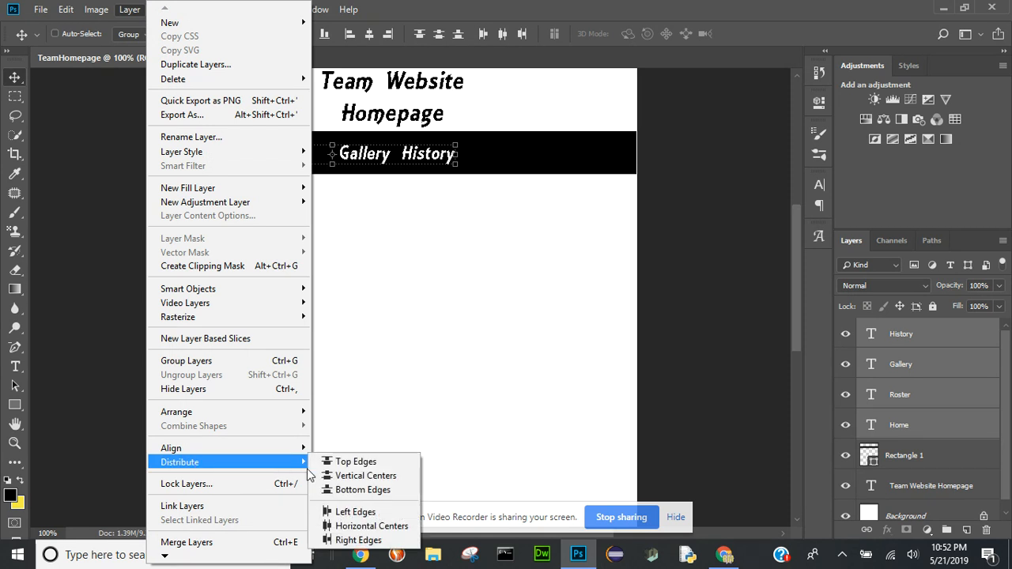
pyautogui.click(351, 526)
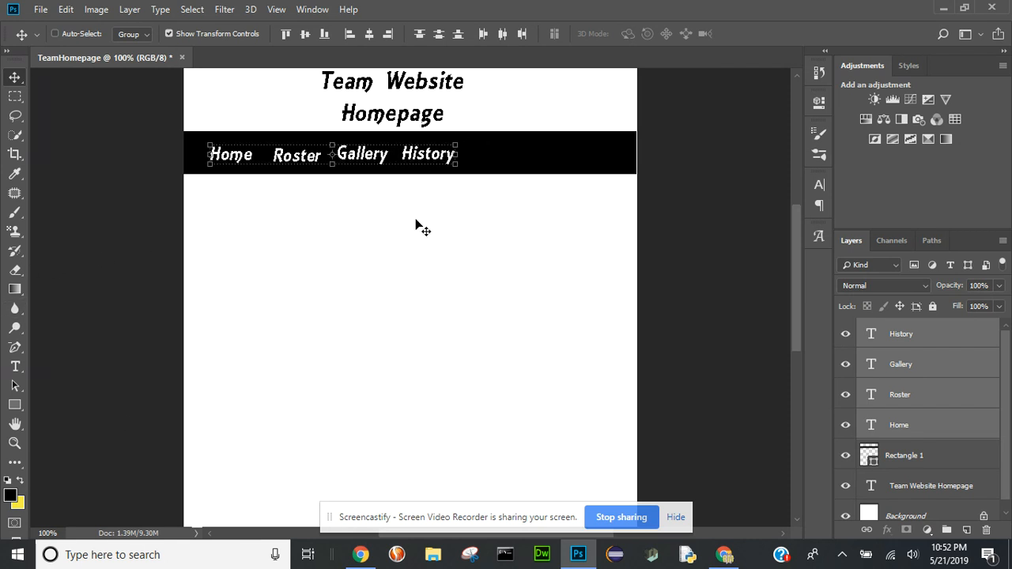
# - Reselect the four text layers from History to Home and align them by their top edges
pyautogui.click(898, 348)
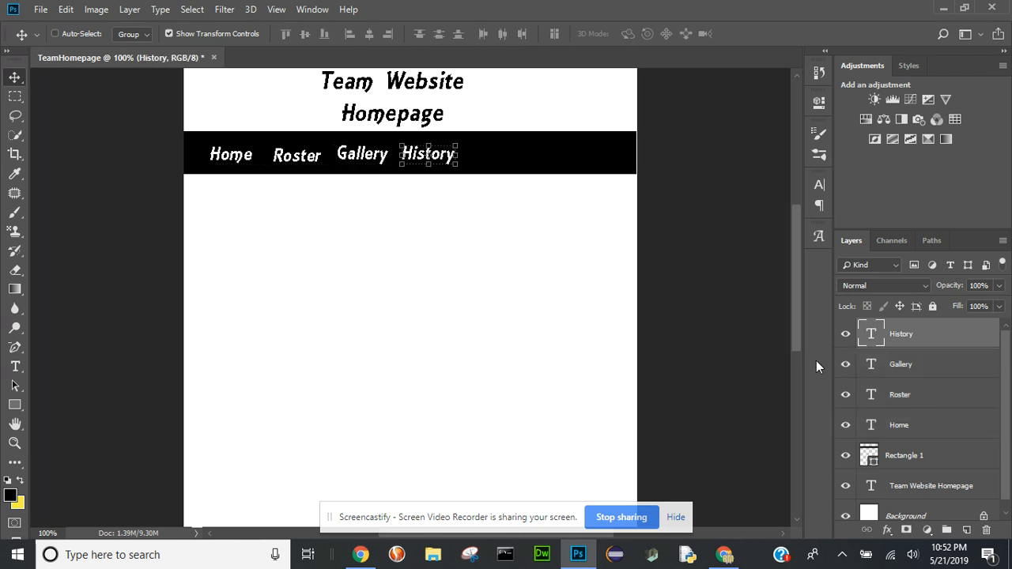
pyautogui.keyDown('shift'); pyautogui.click(902, 427); pyautogui.keyUp('shift')
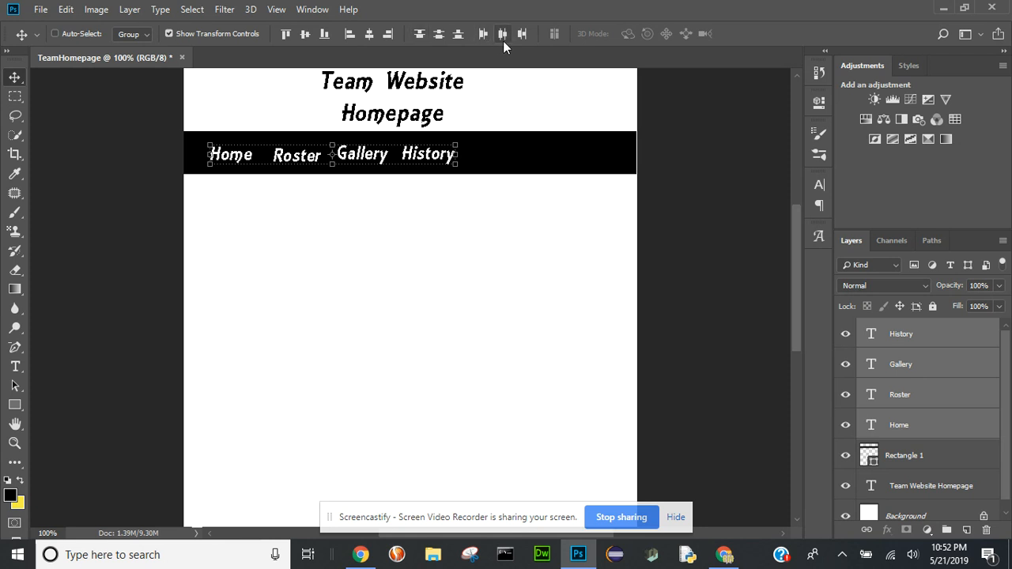
pyautogui.click(286, 34)
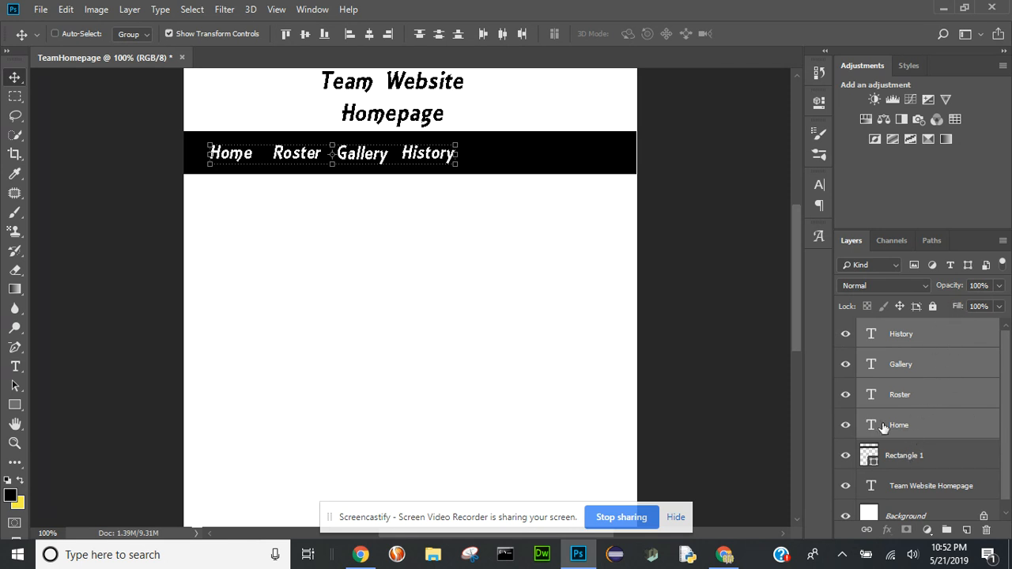
# - Group the four navigation labels with the black bar rectangle and name the group "Nav"
pyautogui.keyDown('ctrl'); pyautogui.click(930, 465); pyautogui.keyUp('ctrl')
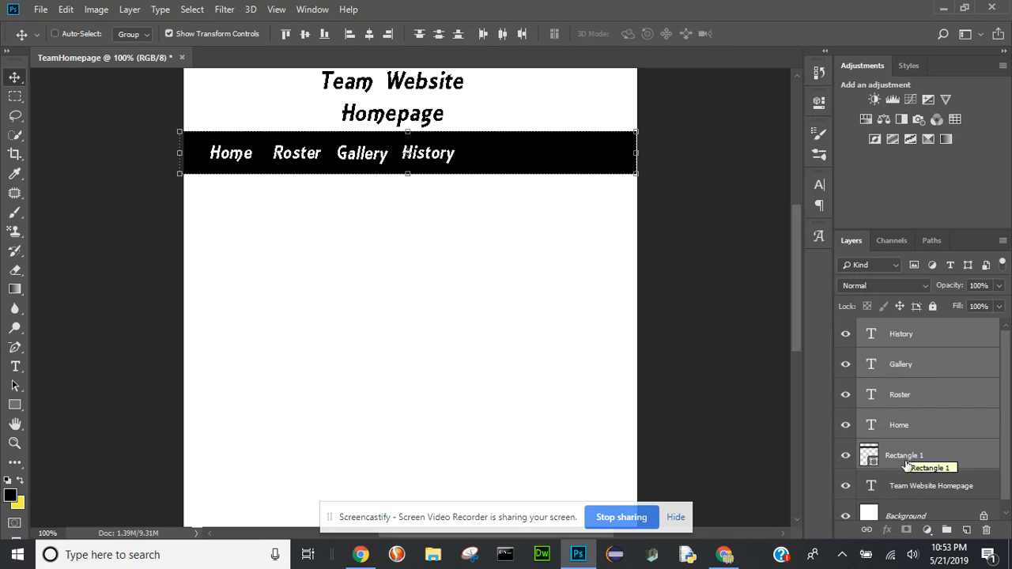
pyautogui.hotkey('ctrl', 'g')
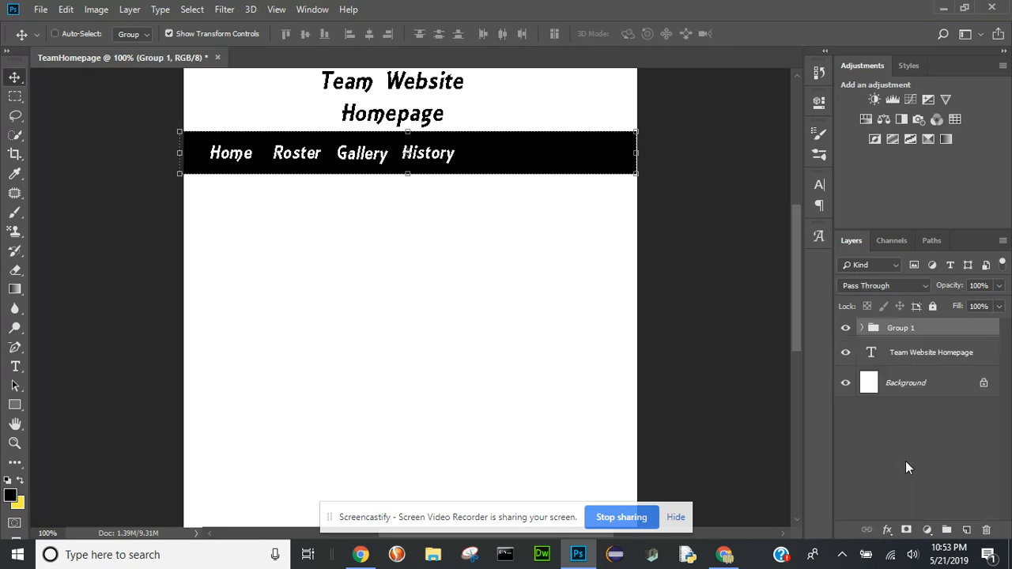
pyautogui.doubleClick(901, 329)
pyautogui.write('Nav')
pyautogui.press('Return')
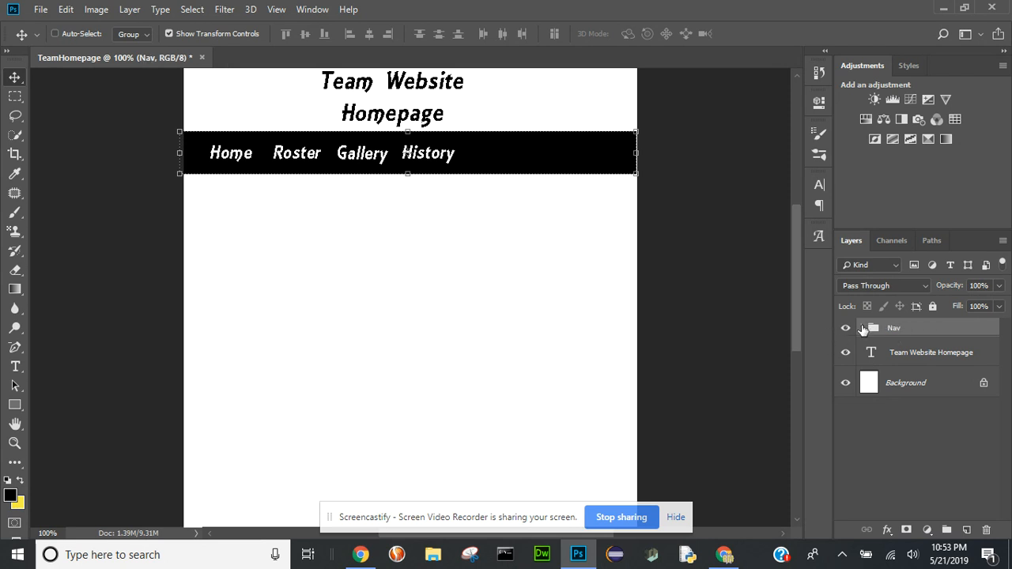
# - Examine the layers inside the Nav group and toggle the group's visibility off and on
pyautogui.click(863, 328)
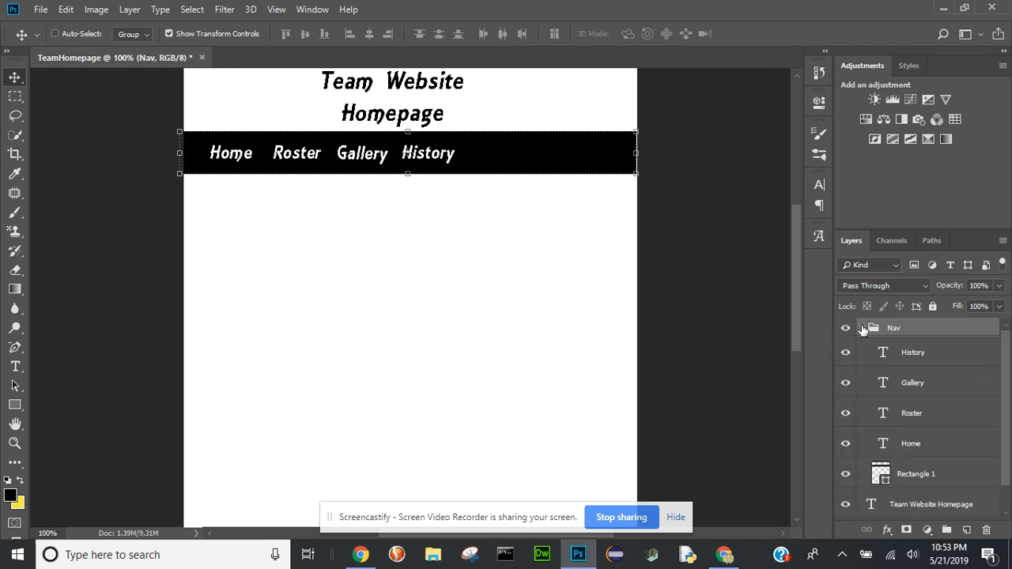
pyautogui.click(863, 328)
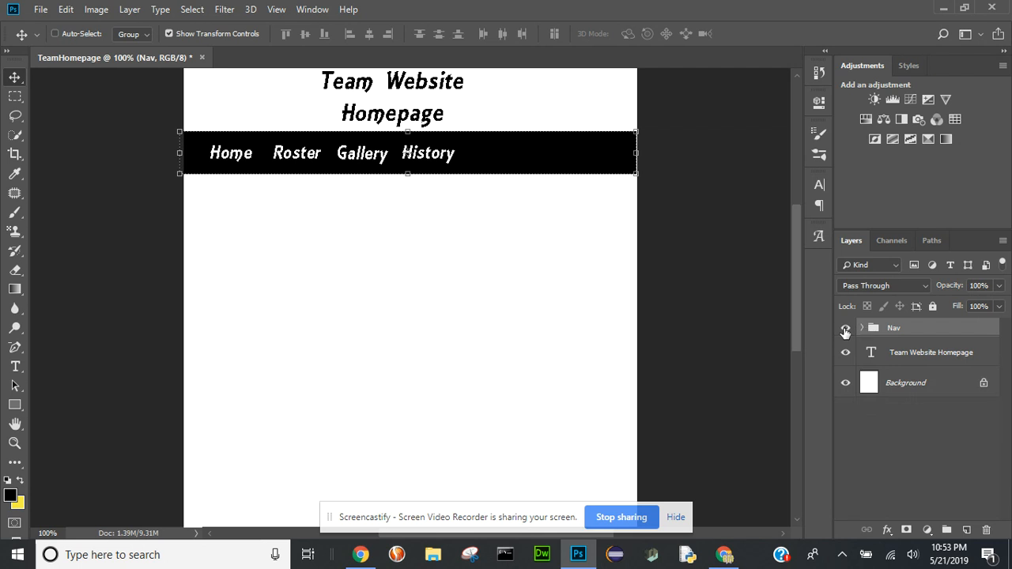
pyautogui.click(845, 331)
pyautogui.click(845, 330)
# - Draw a black rectangle about 487 px wide and 566 px high below the navigation bar as the content frame
pyautogui.moveTo(793, 302)
pyautogui.mouseDown()
pyautogui.moveTo(793, 339)
pyautogui.moveTo(795, 304)
pyautogui.mouseUp()
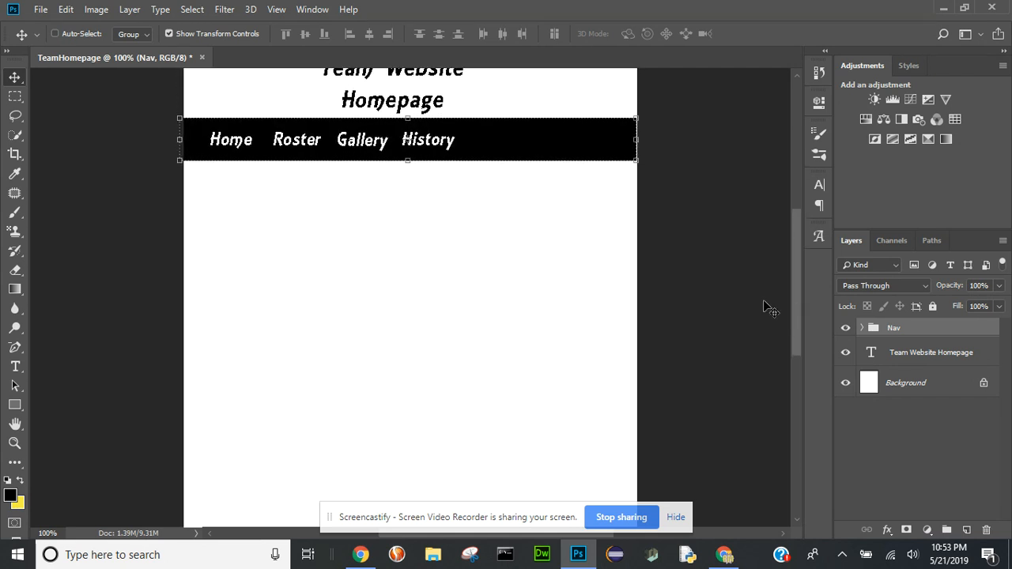
pyautogui.click(15, 405)
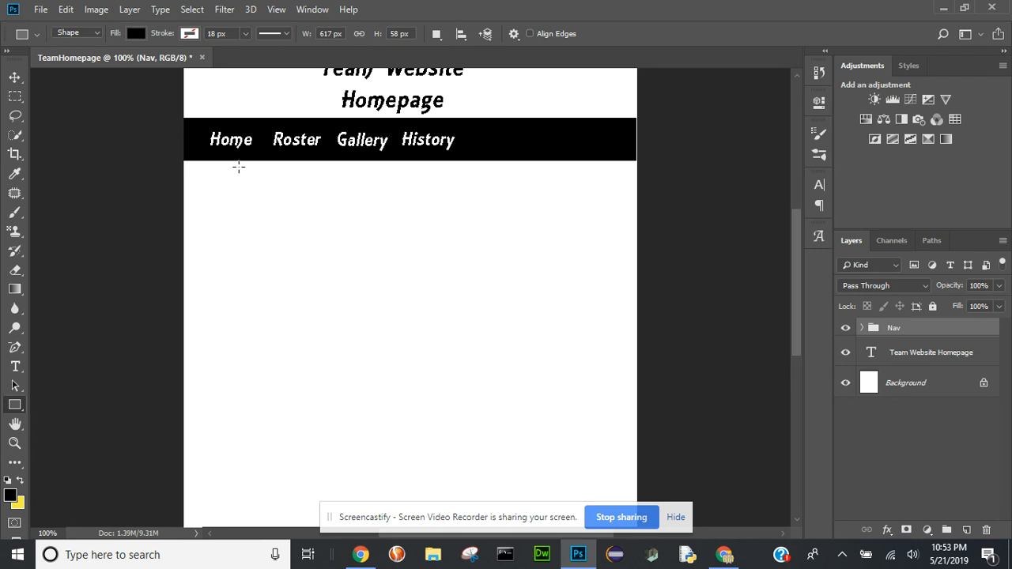
pyautogui.moveTo(239, 166); pyautogui.dragTo(583, 248)
pyautogui.moveTo(582, 247); pyautogui.dragTo(599, 351)
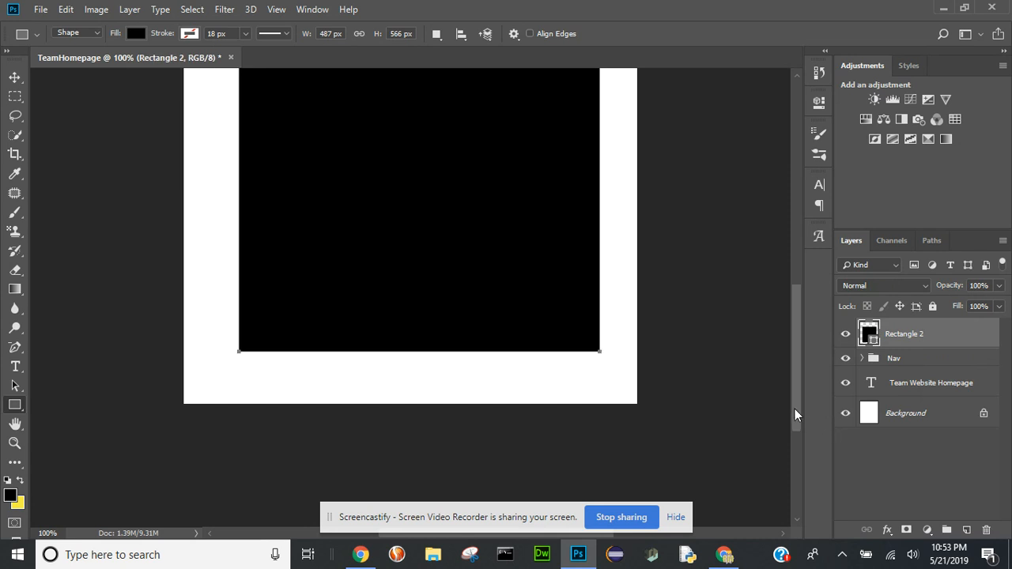
pyautogui.moveTo(794, 409); pyautogui.dragTo(802, 330)
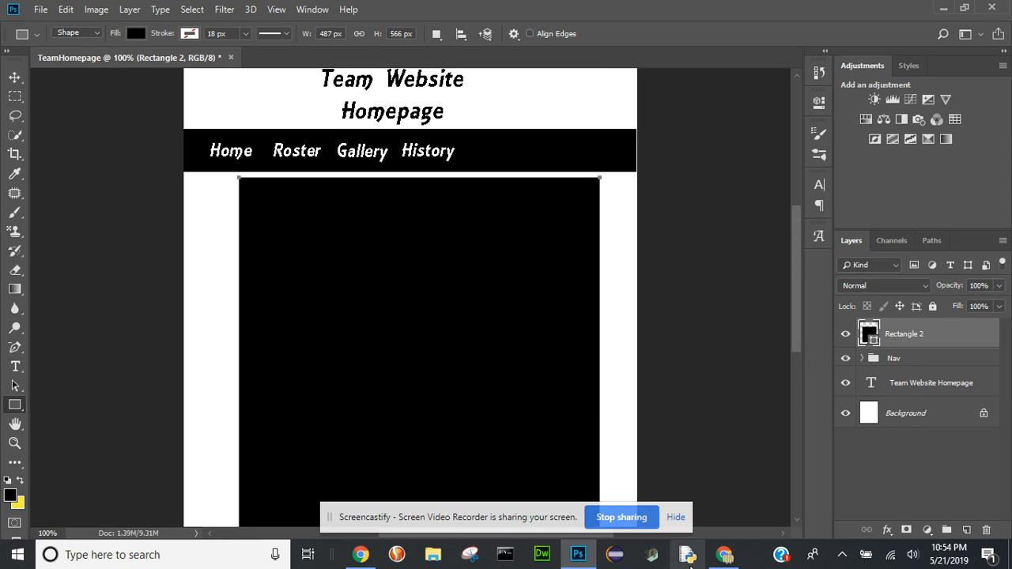
# - Check the content frame in the Chrome wireframe, and in Photoshop give the new rectangle no fill and a black stroke
pyautogui.click(724, 554)
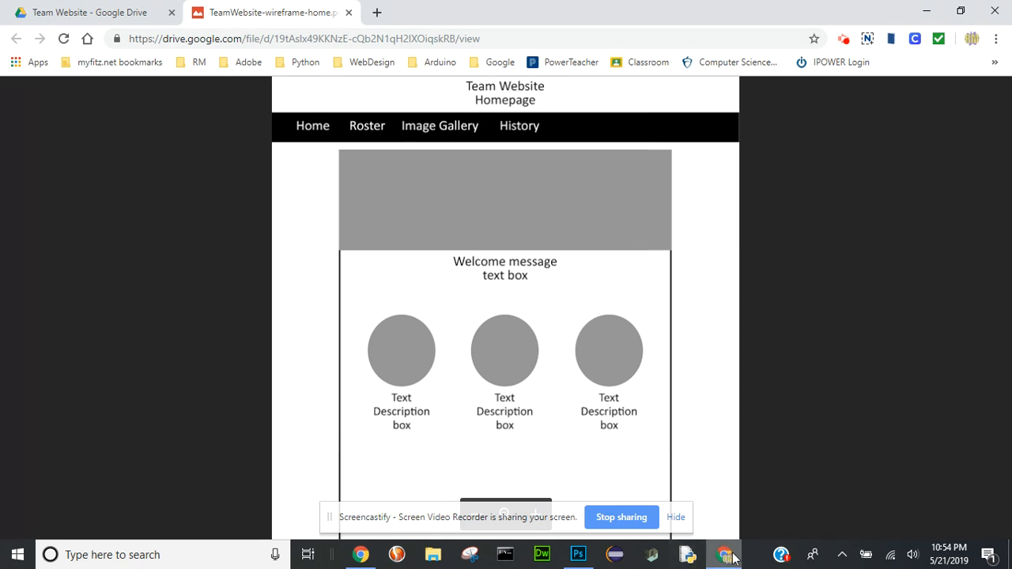
pyautogui.click(578, 555)
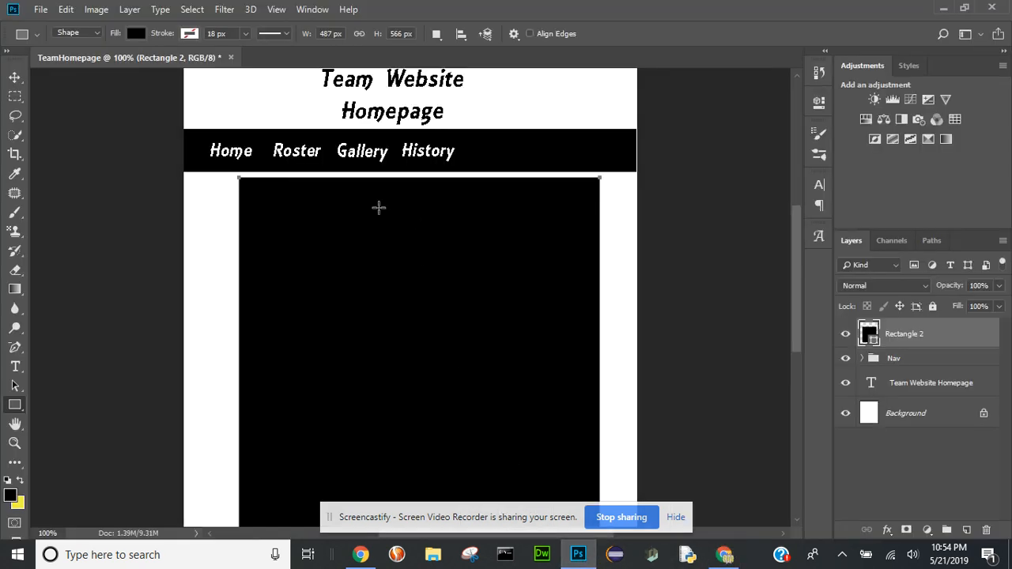
pyautogui.click(134, 33)
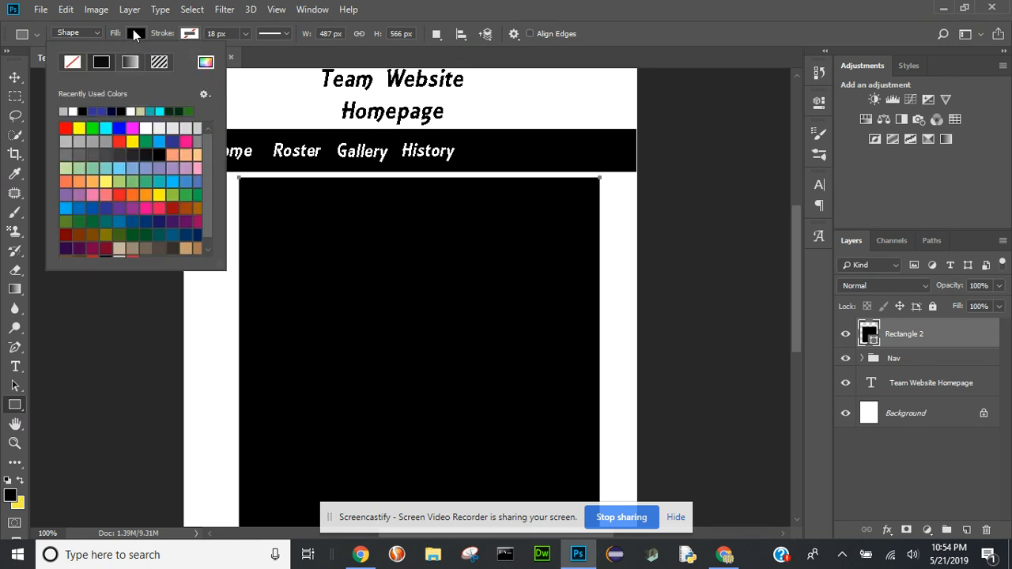
pyautogui.click(71, 63)
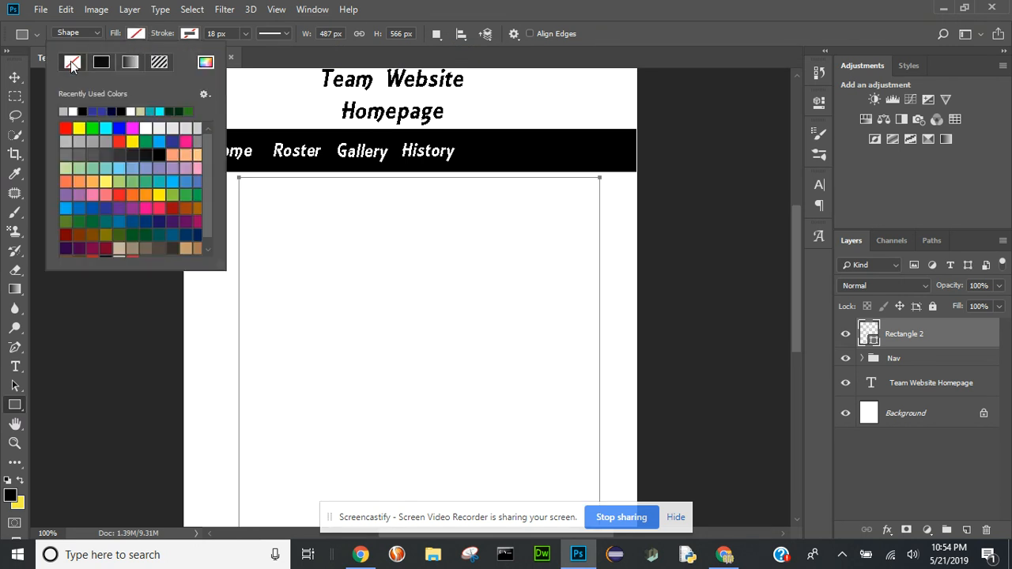
pyautogui.click(189, 33)
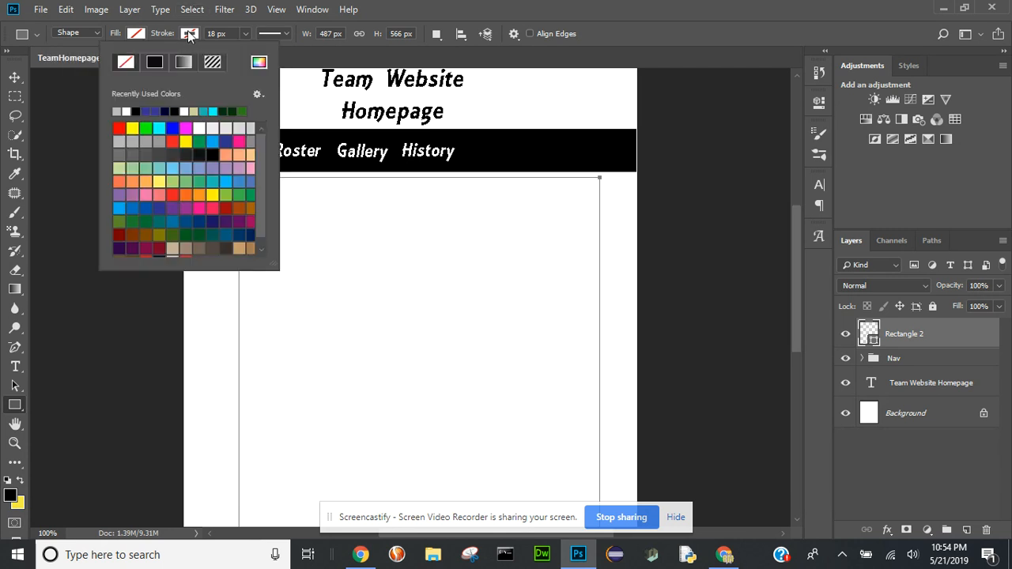
pyautogui.click(139, 111)
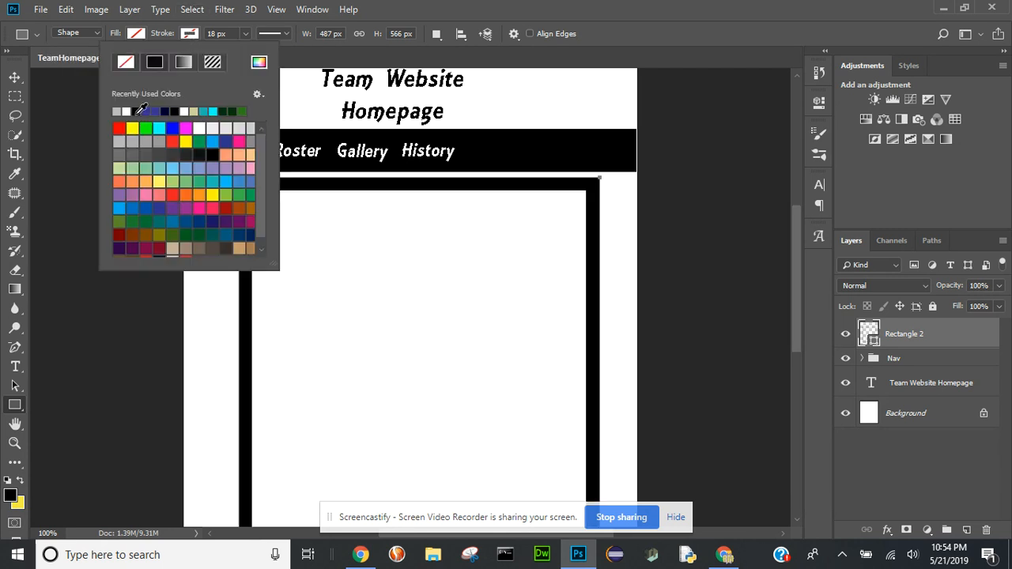
# - Set the content frame's stroke width to 4 px
pyautogui.click(213, 33)
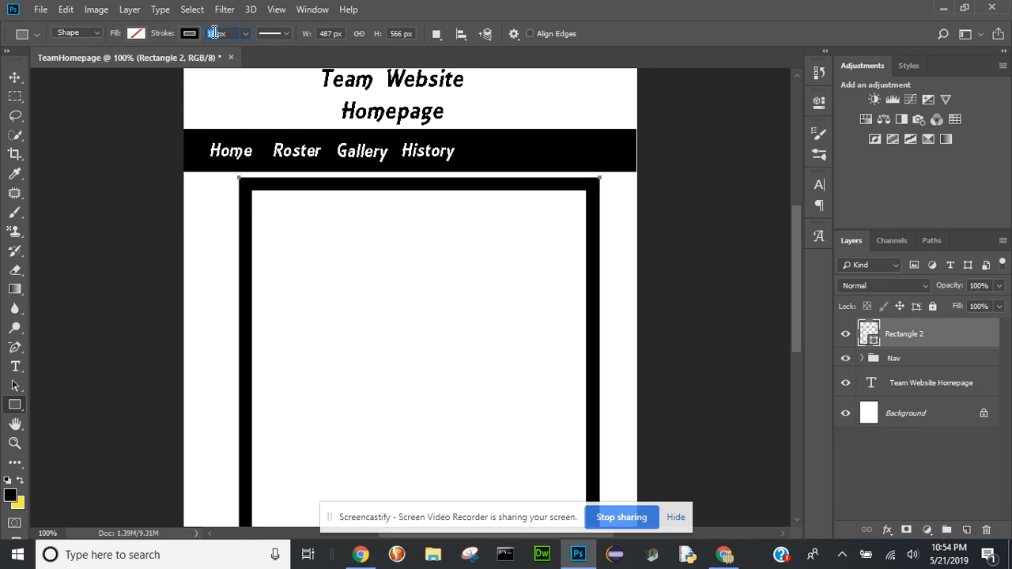
pyautogui.write('6')
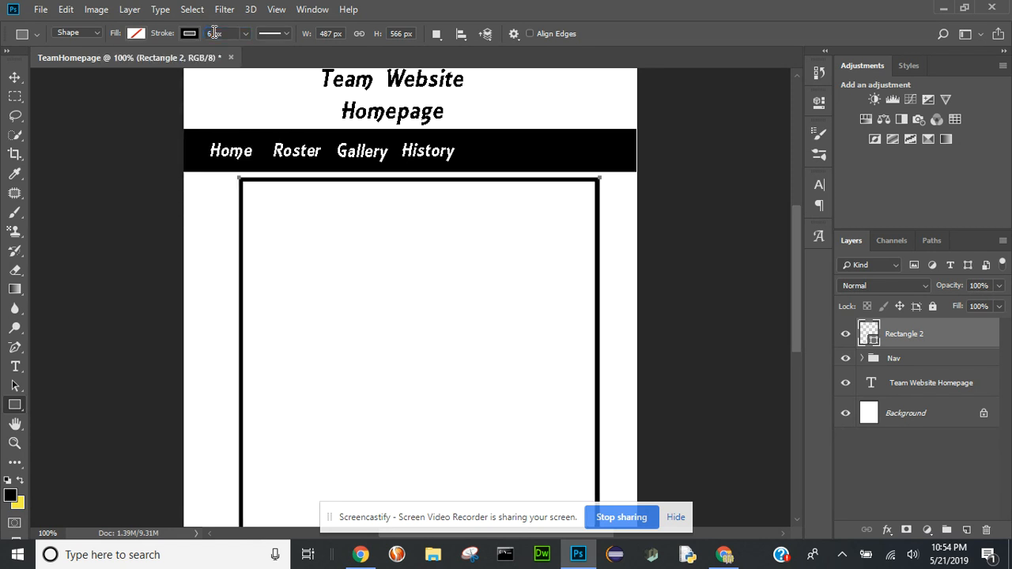
pyautogui.click(213, 33)
pyautogui.write('4')
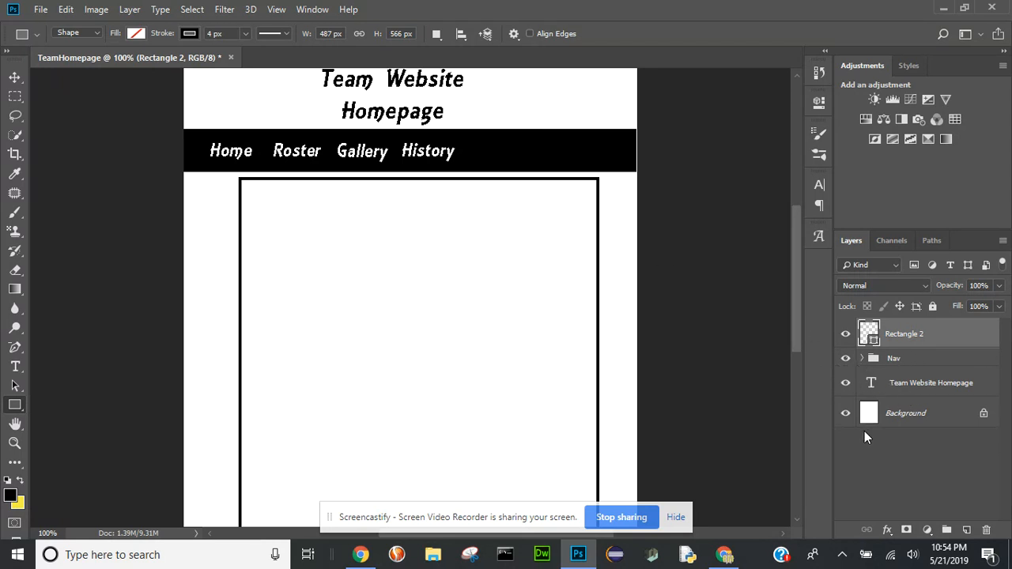
# - Select the Team Website Homepage title and the content frame together and move them slightly left to center them on the page
pyautogui.click(914, 385)
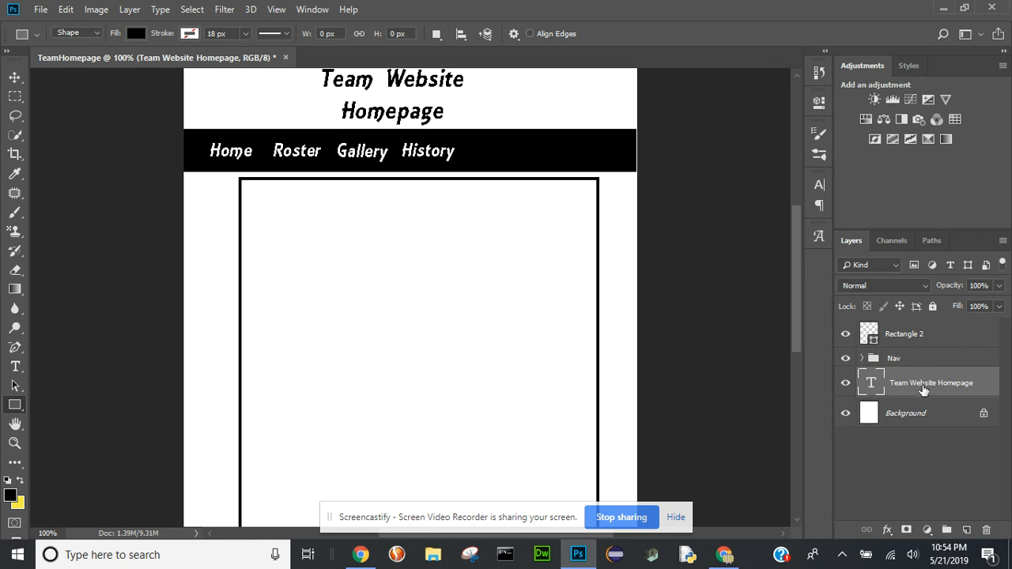
pyautogui.keyDown('ctrl'); pyautogui.click(916, 335); pyautogui.keyUp('ctrl')
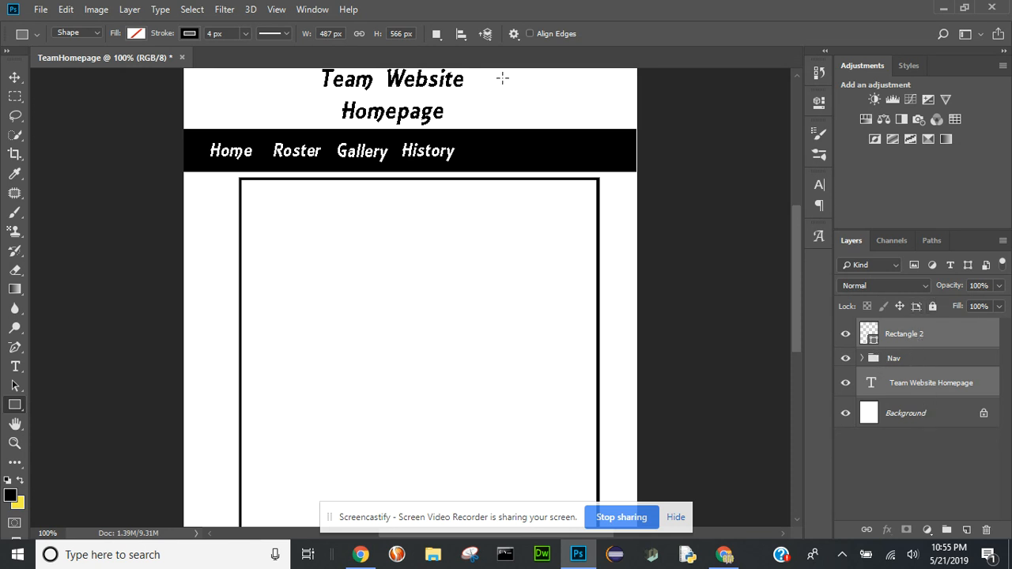
pyautogui.click(13, 78)
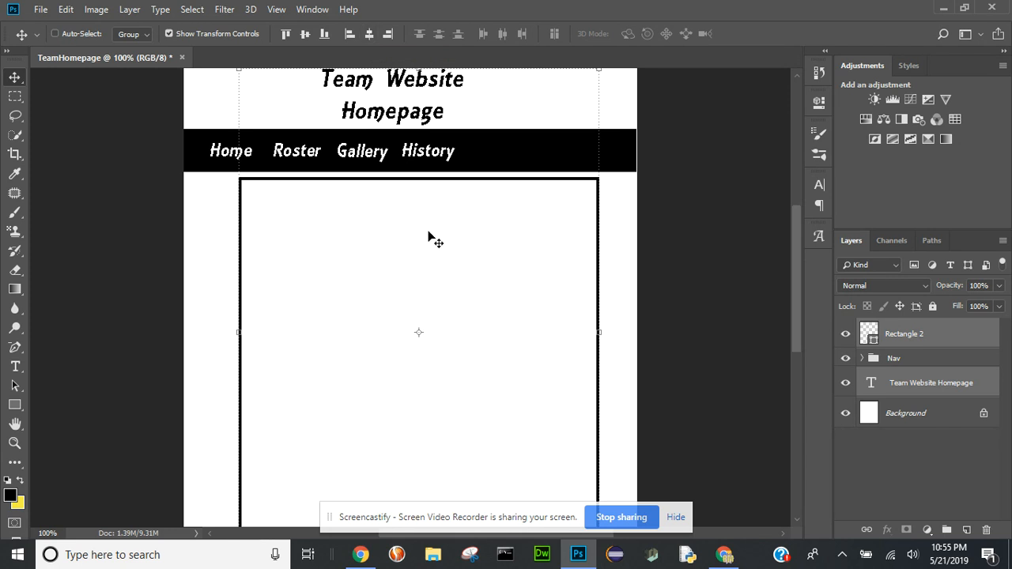
pyautogui.moveTo(426, 219)
pyautogui.mouseDown()
pyautogui.moveTo(448, 215)
pyautogui.moveTo(402, 226)
pyautogui.moveTo(418, 223)
pyautogui.mouseUp()
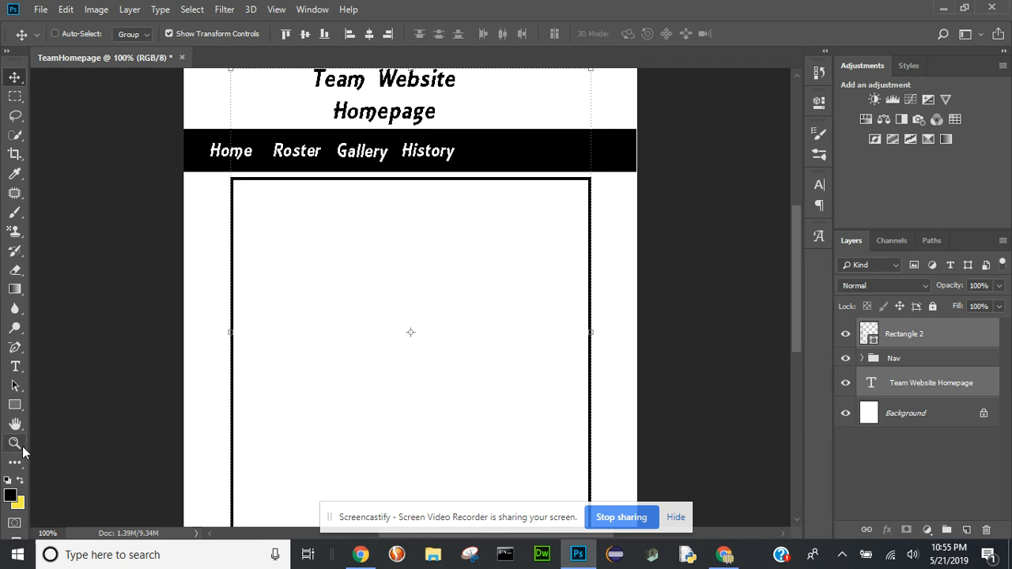
# - Draw a banner rectangle about 482 by 182 px across the top of the content frame with light gray fill and no stroke
pyautogui.click(15, 405)
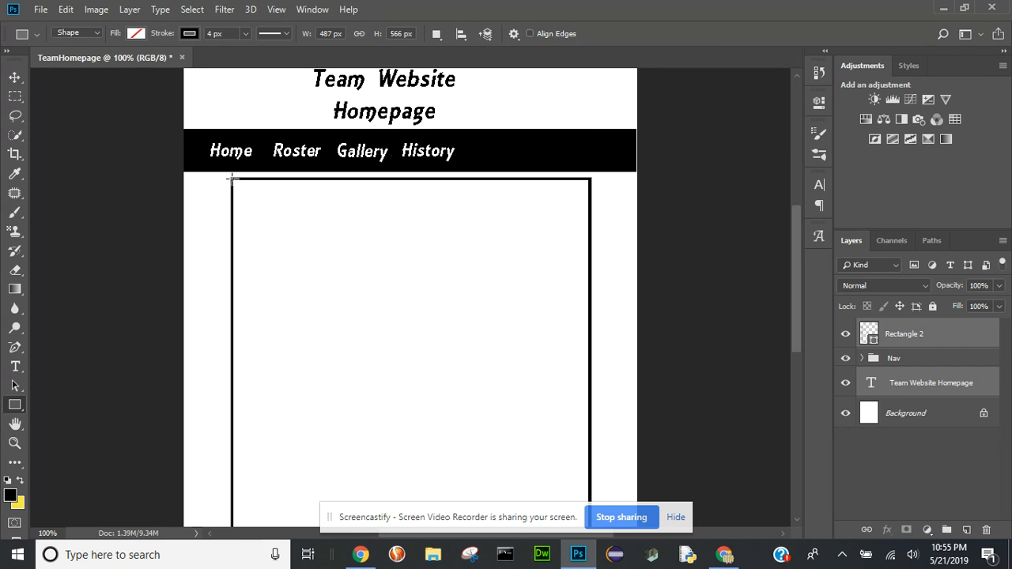
pyautogui.moveTo(232, 178)
pyautogui.mouseDown()
pyautogui.moveTo(447, 244)
pyautogui.moveTo(588, 312)
pyautogui.mouseUp()
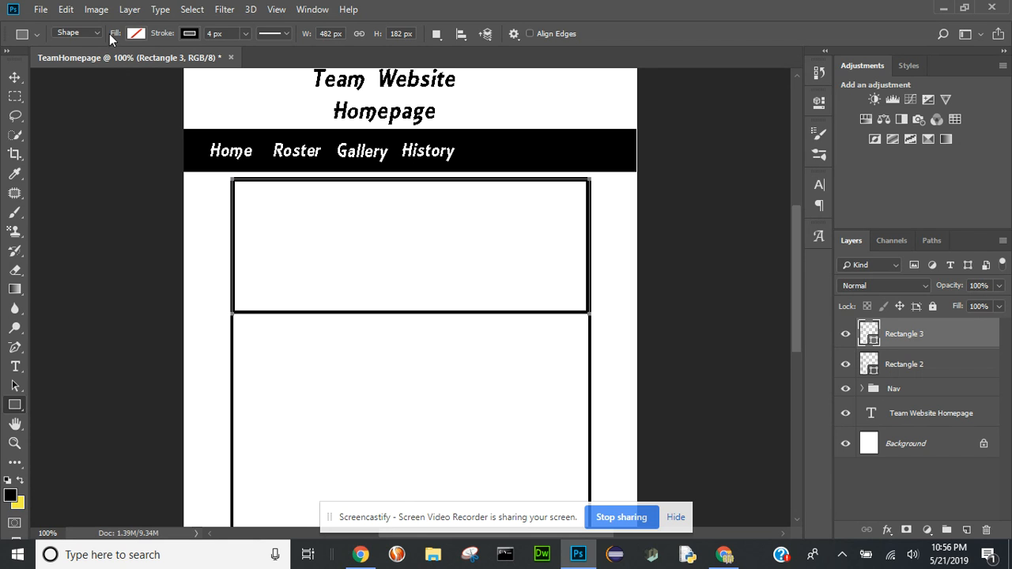
pyautogui.click(132, 32)
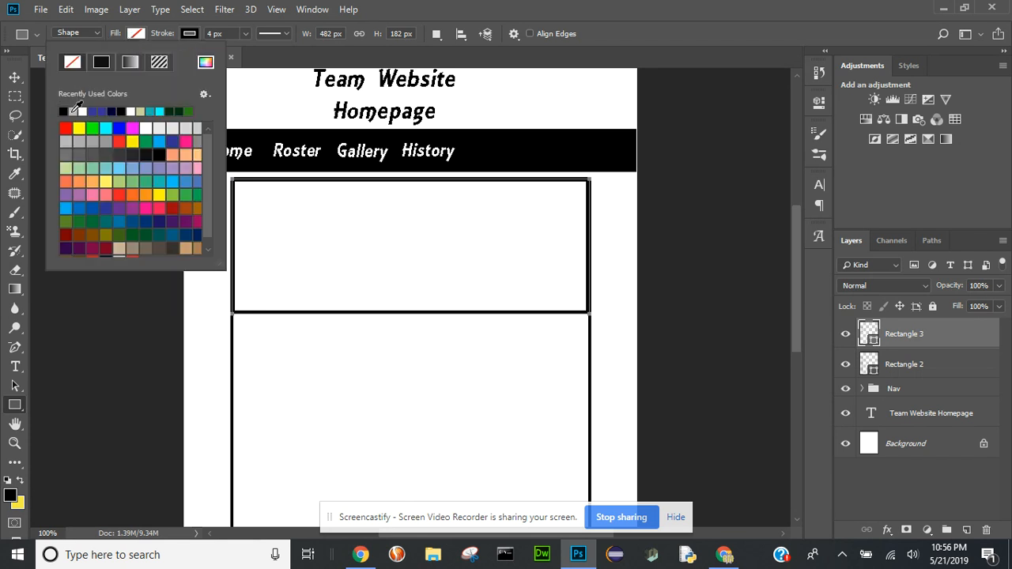
pyautogui.click(73, 111)
pyautogui.click(190, 32)
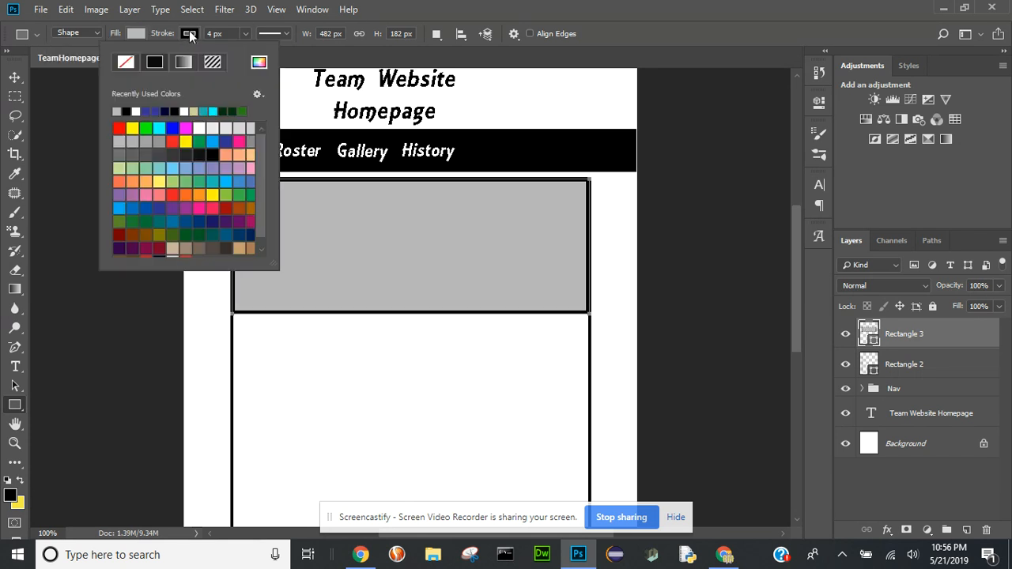
pyautogui.click(125, 63)
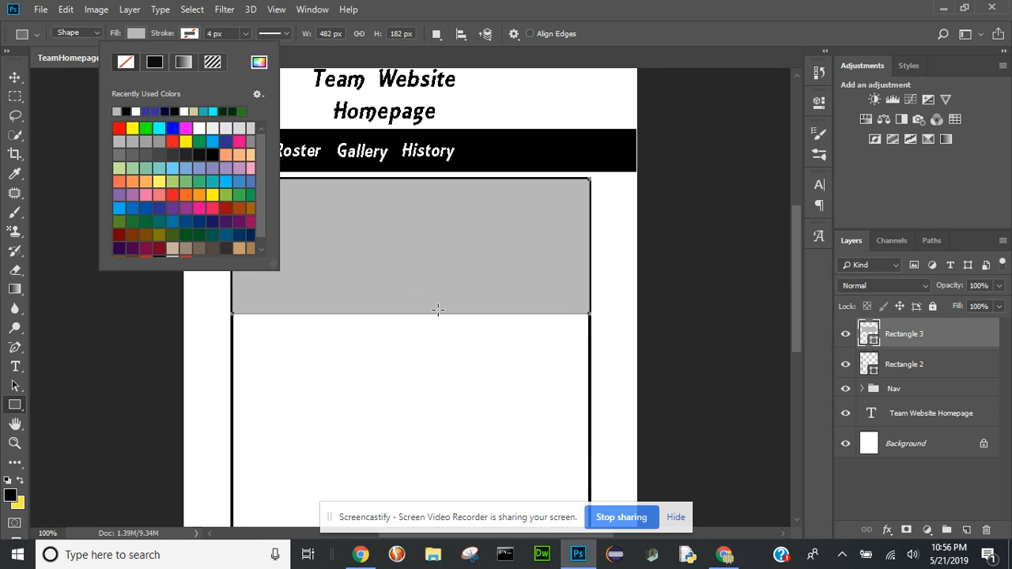
# - Add the centered text "Team Homepage" inside the content frame, just below the gray banner
pyautogui.click(20, 366)
pyautogui.click(20, 366)
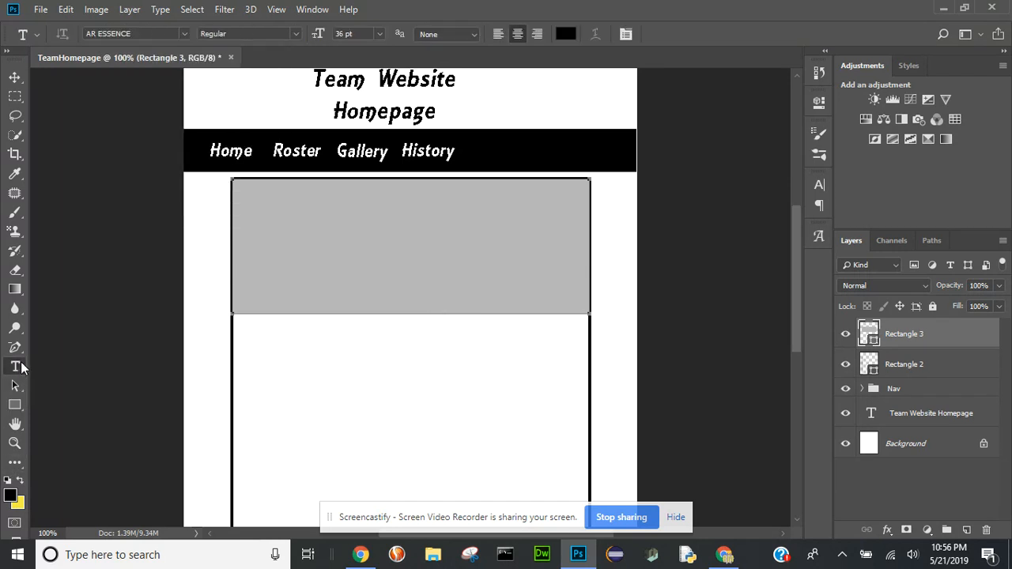
pyautogui.click(412, 330)
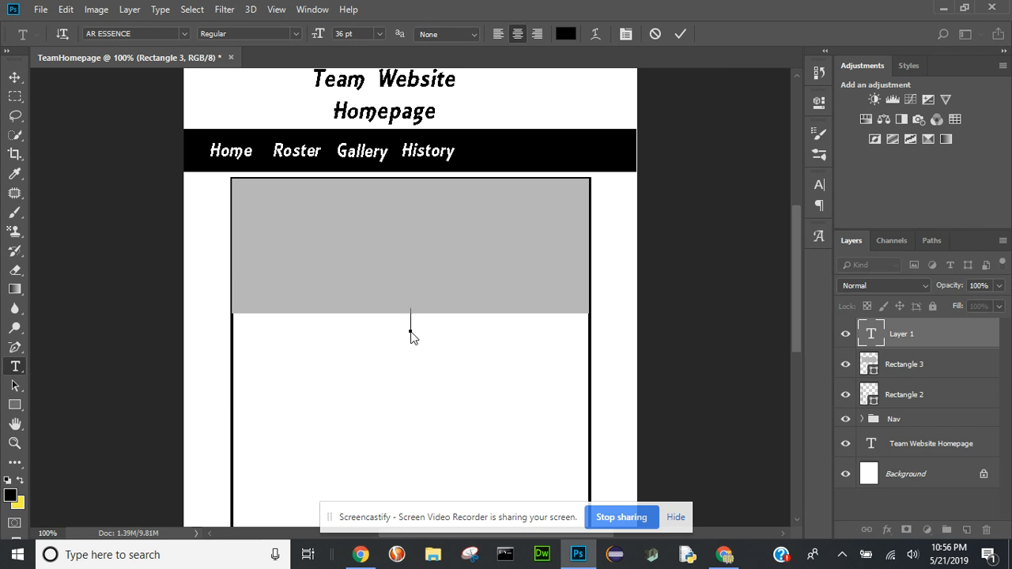
pyautogui.write('Team Homepage')
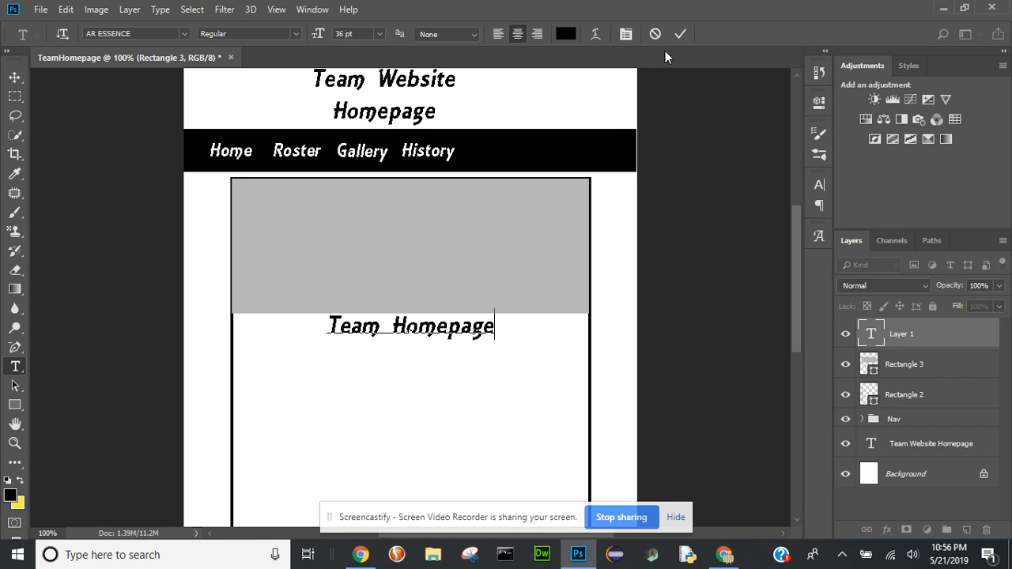
pyautogui.click(680, 34)
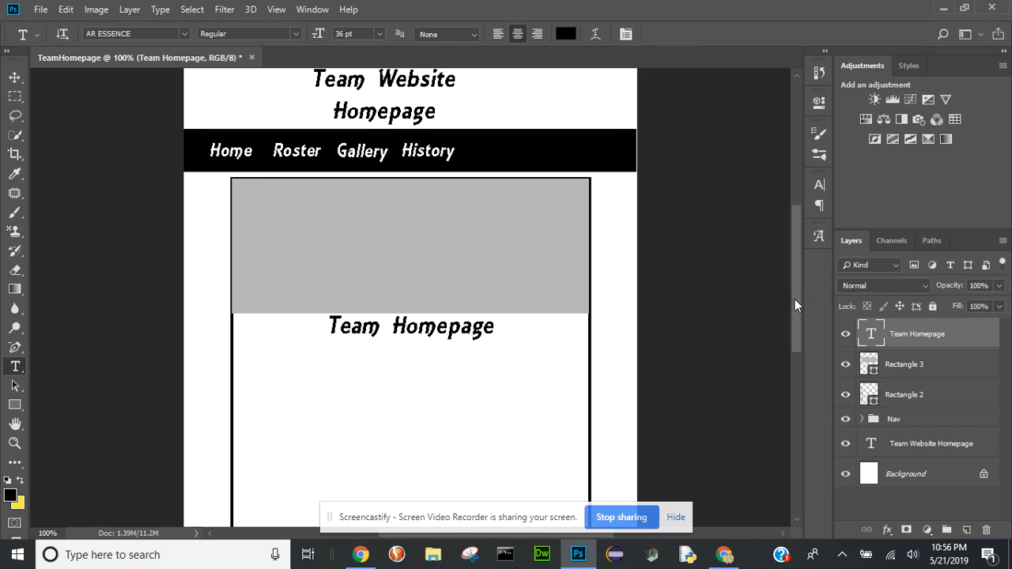
# - Draw an ellipse about 114 by 122 px with light gray fill inside the content frame, below and left of the Team Homepage text
pyautogui.moveTo(794, 299); pyautogui.dragTo(795, 322)
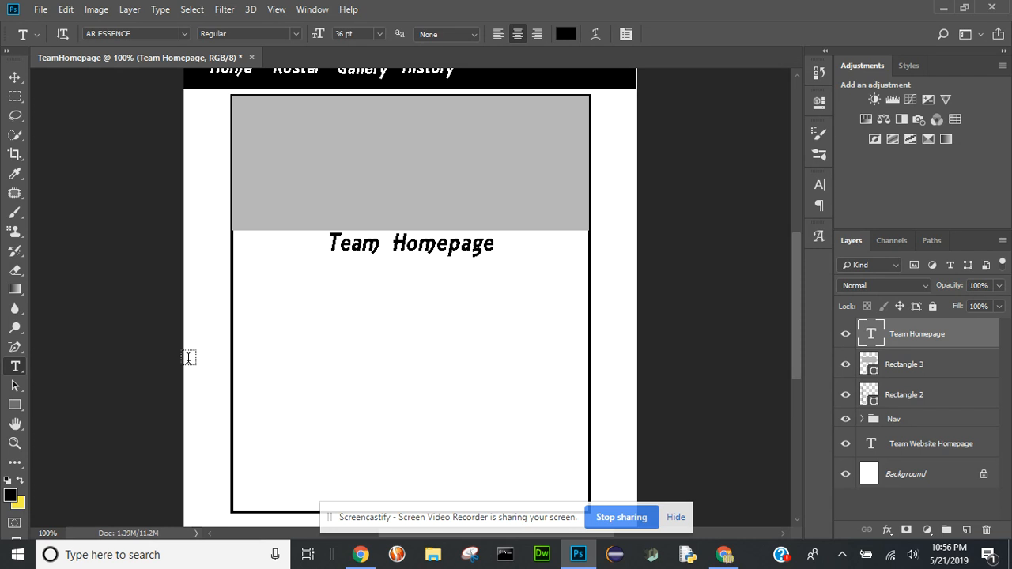
pyautogui.click(15, 405)
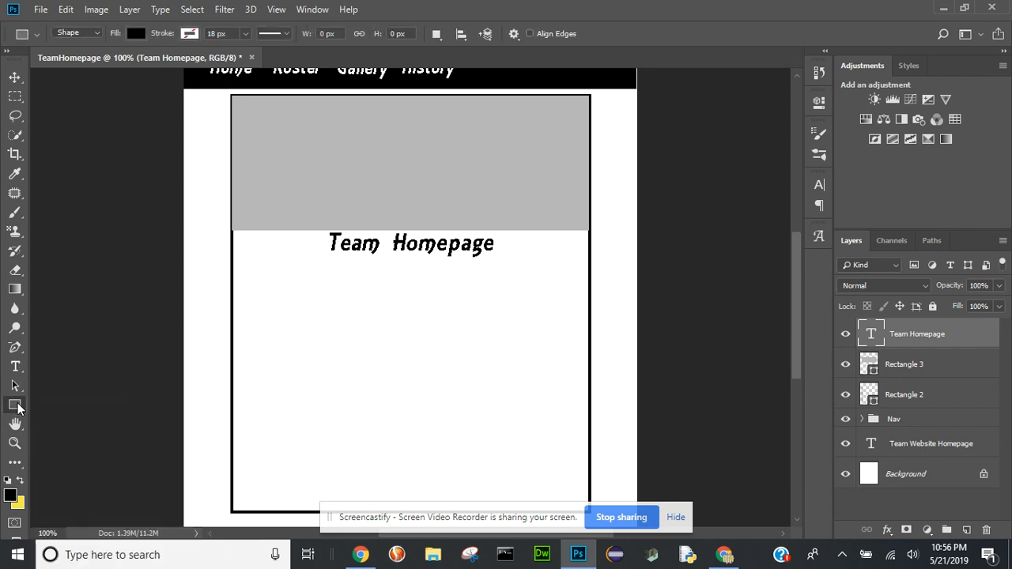
pyautogui.rightClick(17, 406)
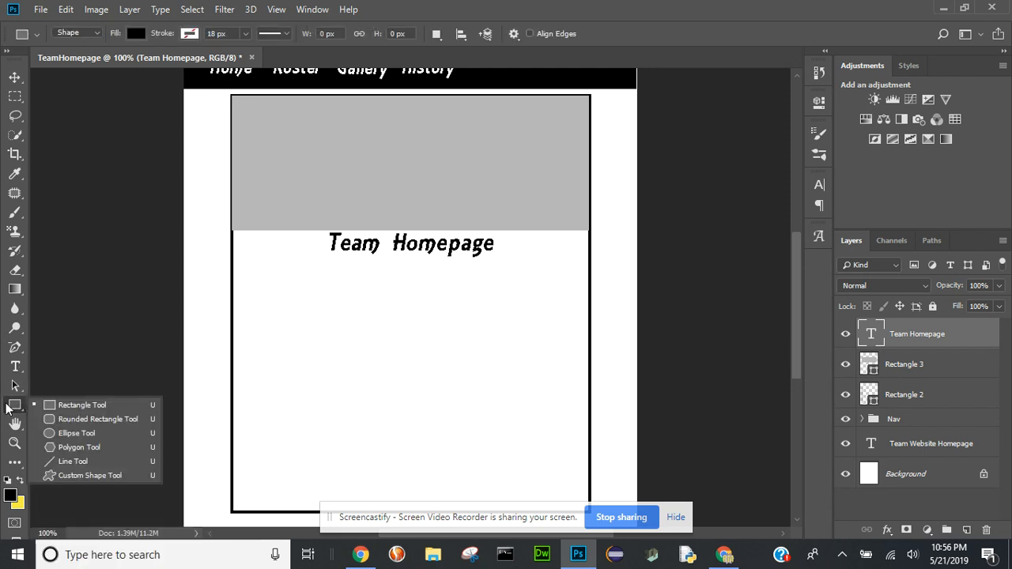
pyautogui.click(58, 433)
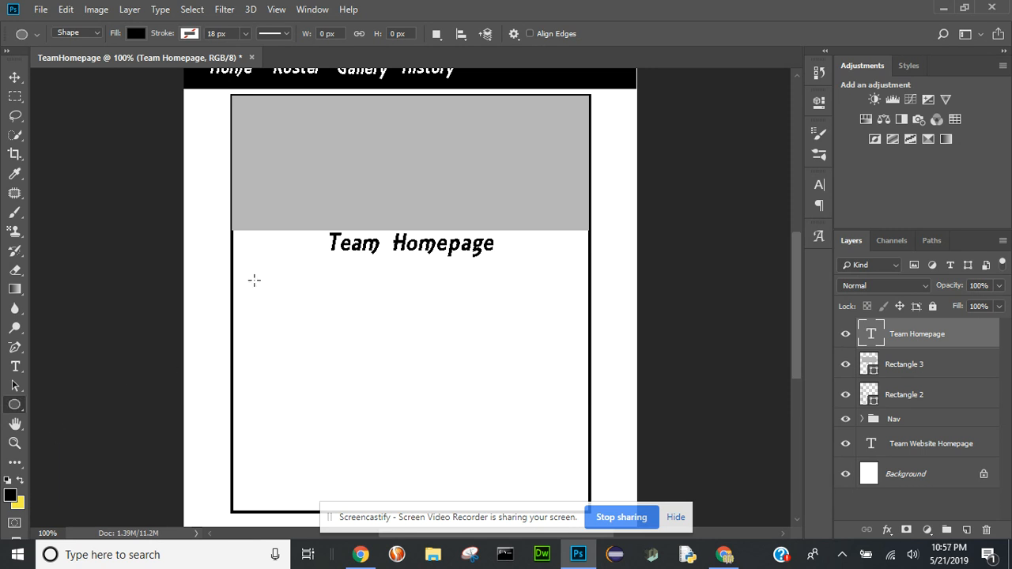
pyautogui.moveTo(262, 282); pyautogui.dragTo(346, 371)
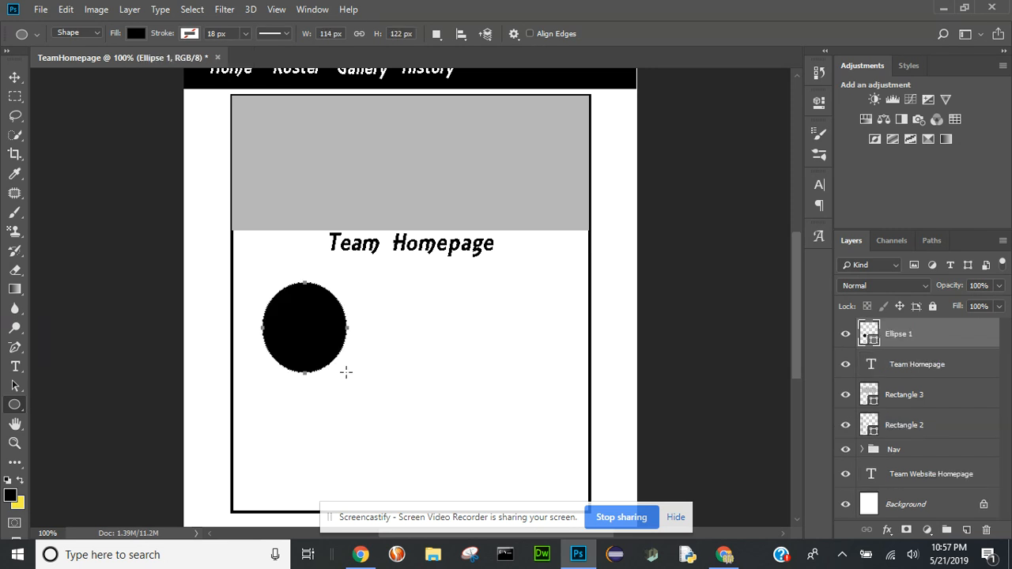
pyautogui.click(135, 33)
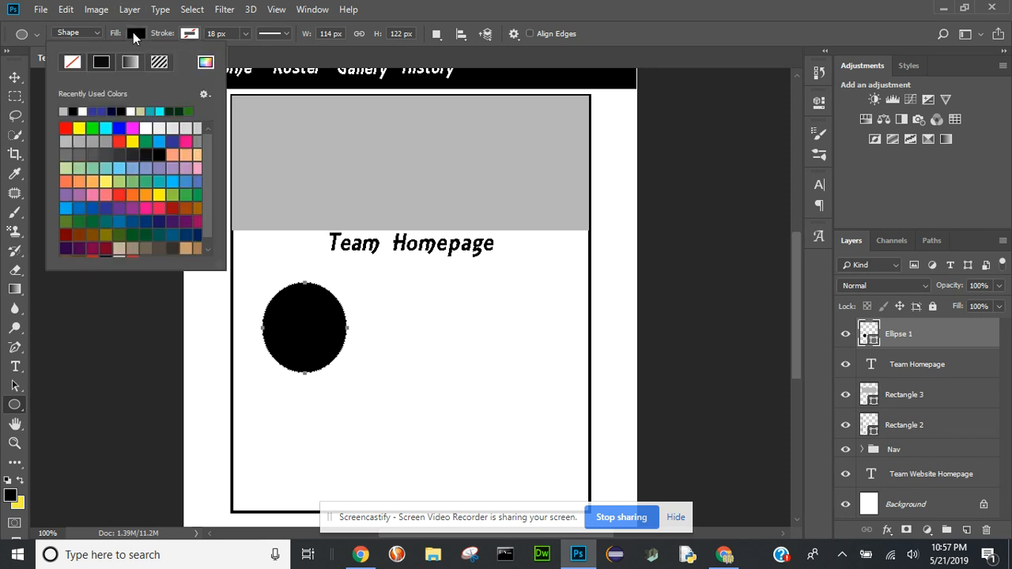
pyautogui.click(62, 111)
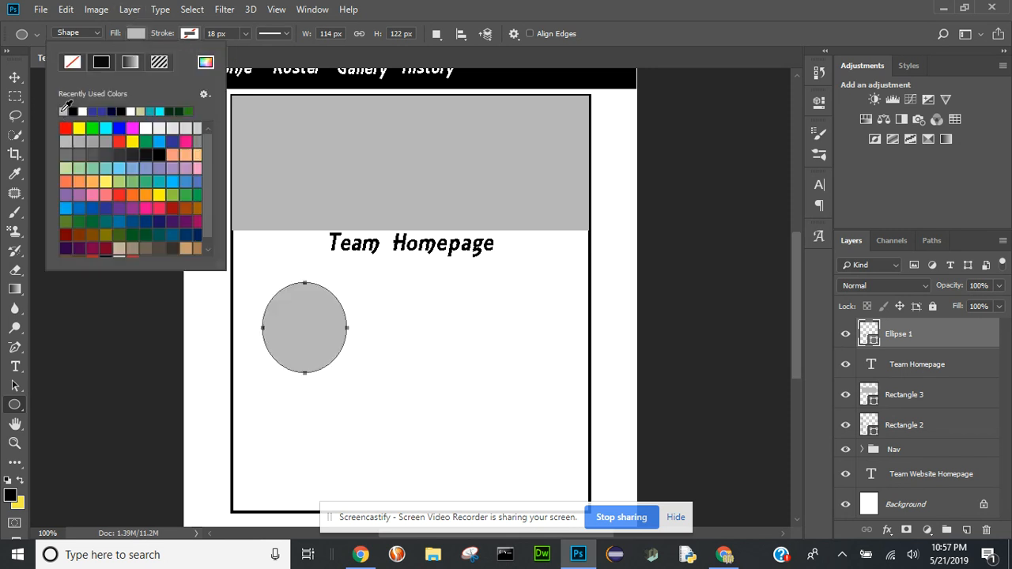
# - Add the 24 pt centered text "My Text description" in a text box about 122 by 113 px below the gray circle
pyautogui.click(14, 367)
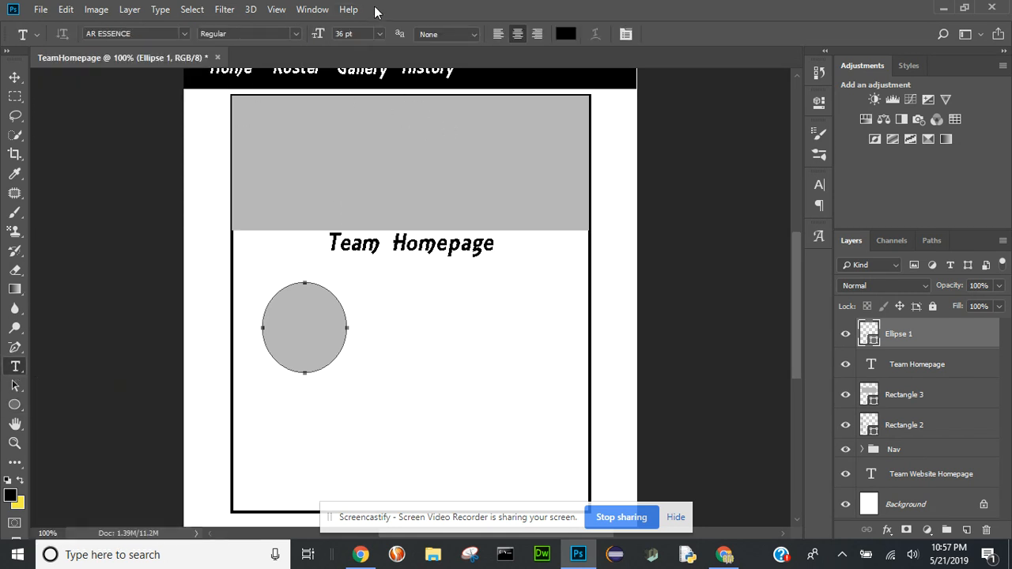
pyautogui.click(380, 33)
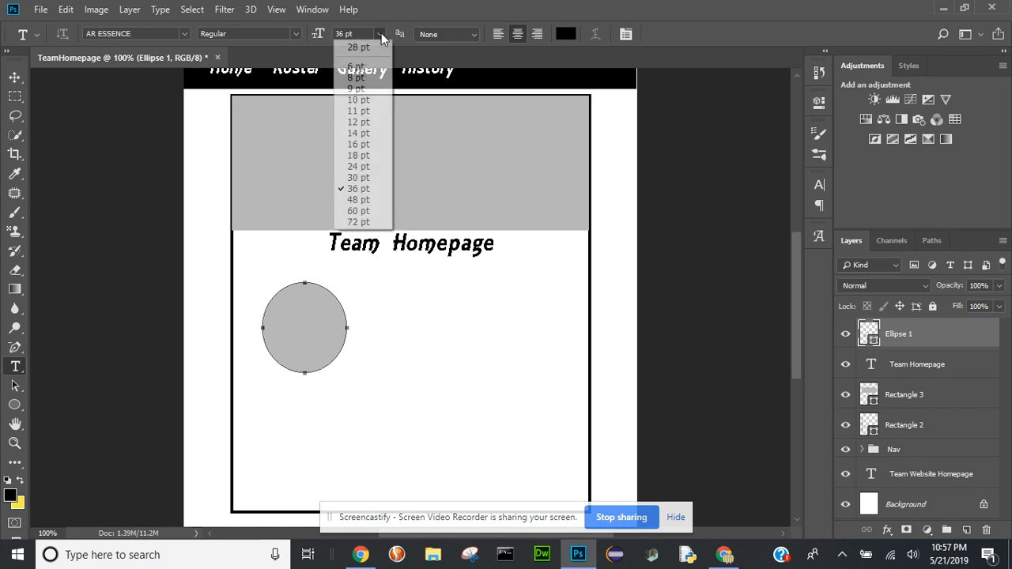
pyautogui.click(361, 166)
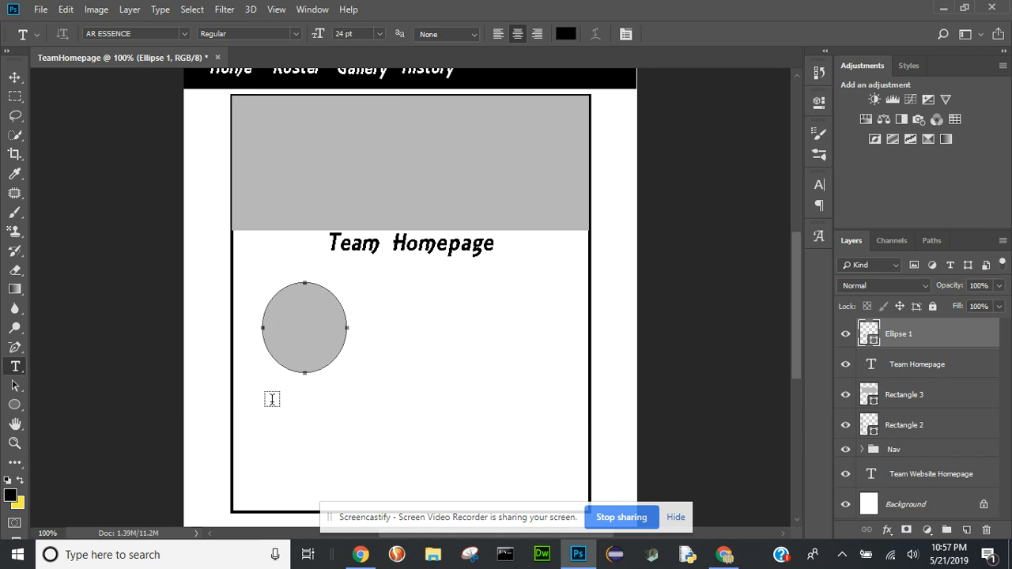
pyautogui.moveTo(271, 400); pyautogui.dragTo(366, 481)
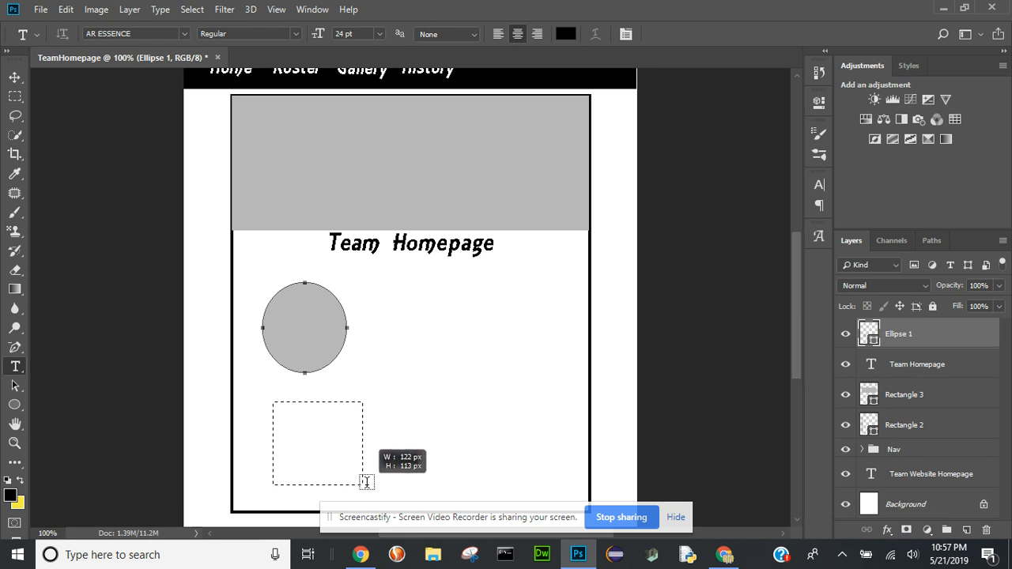
pyautogui.moveTo(366, 481); pyautogui.dragTo(367, 481)
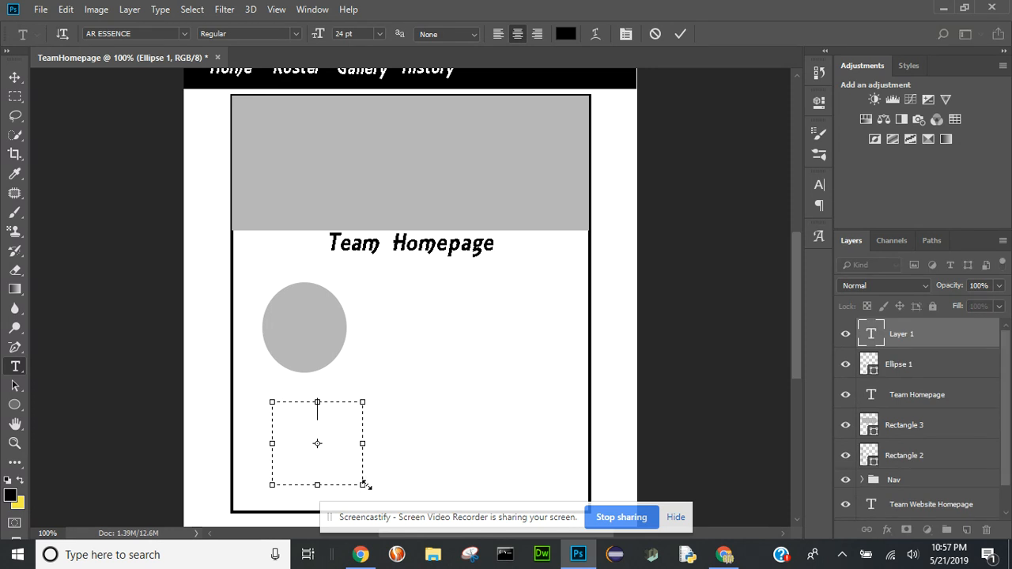
pyautogui.write('My Text des')
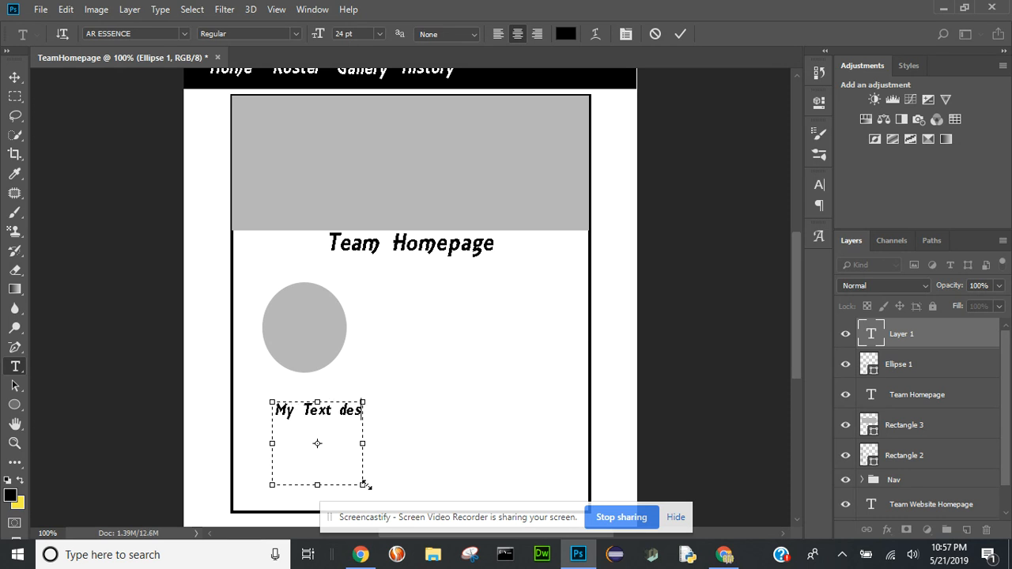
pyautogui.write('cription')
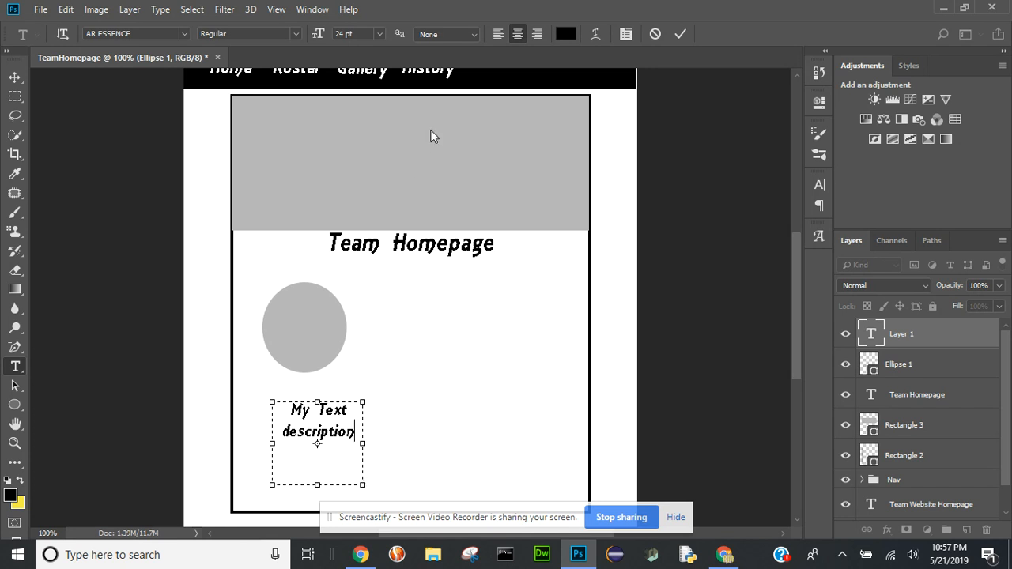
pyautogui.click(680, 34)
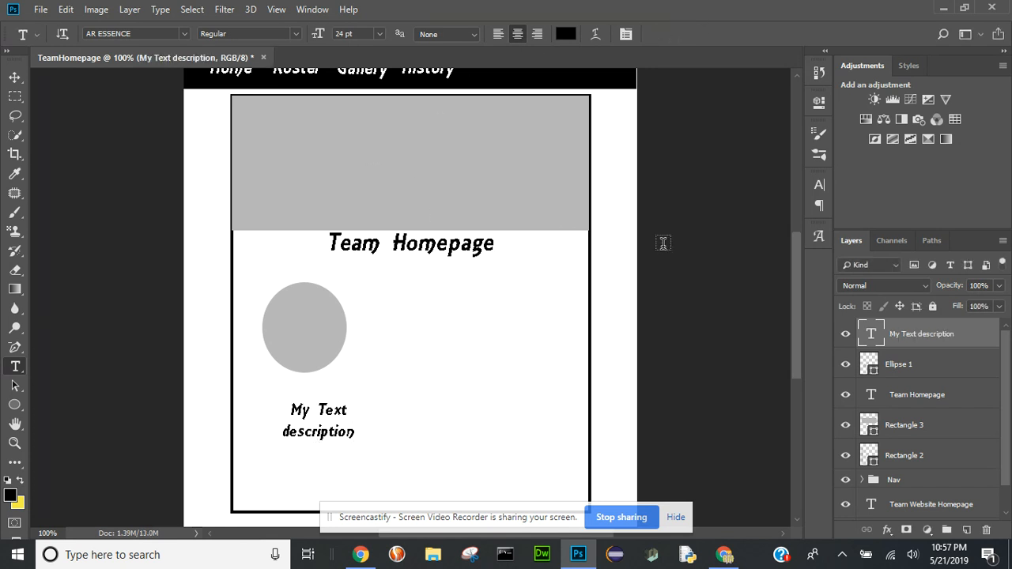
# - Align the circle and its description text on their horizontal centers, and place two copies of the pair to the right in an even row
pyautogui.click(909, 367)
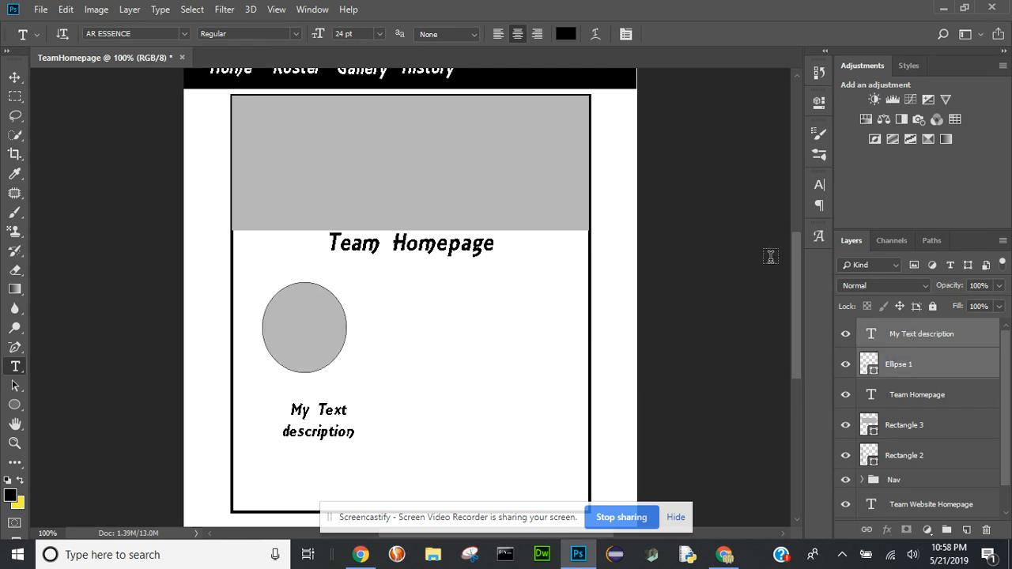
pyautogui.click(14, 78)
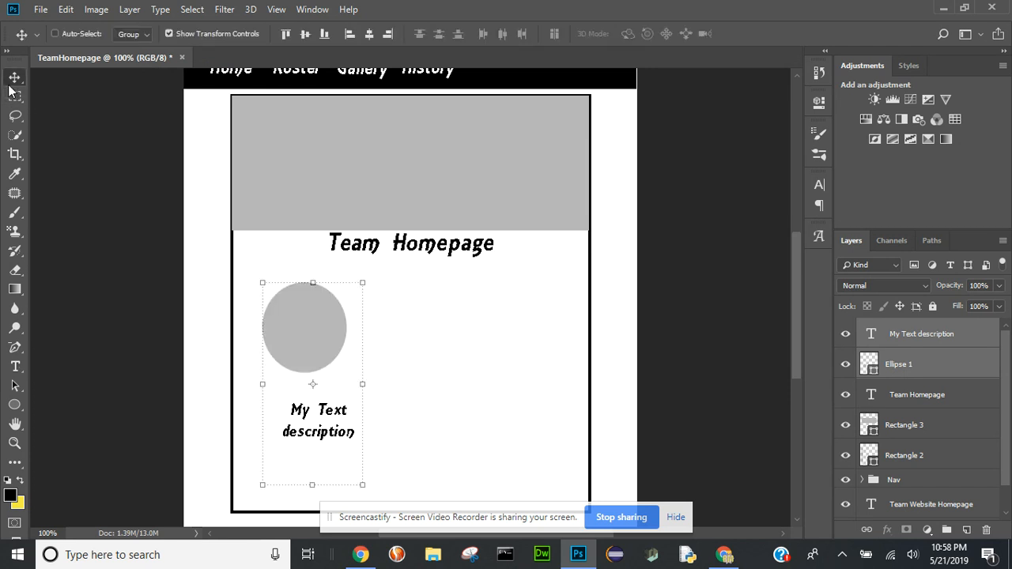
pyautogui.click(369, 34)
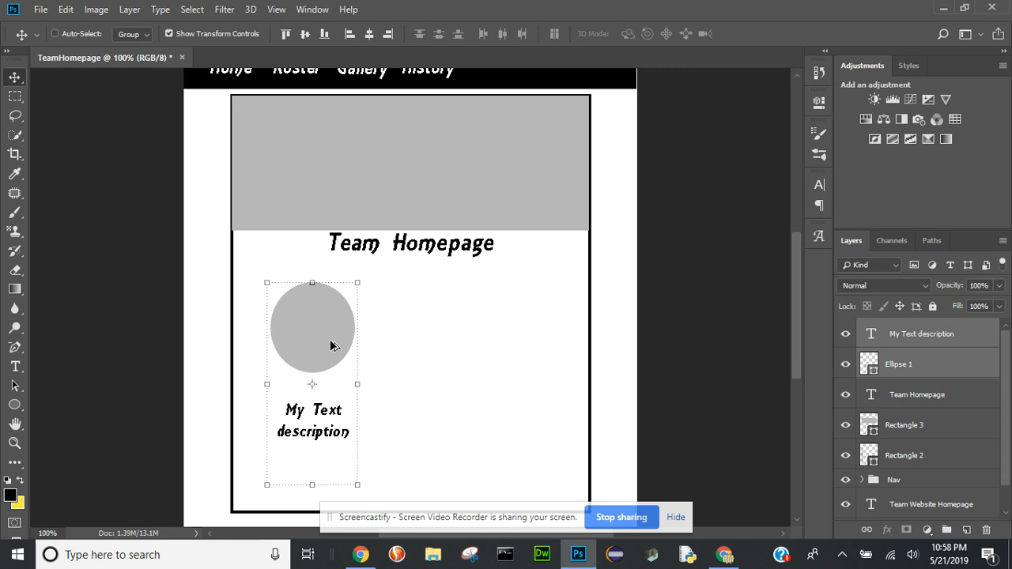
pyautogui.moveTo(330, 341); pyautogui.dragTo(543, 347)
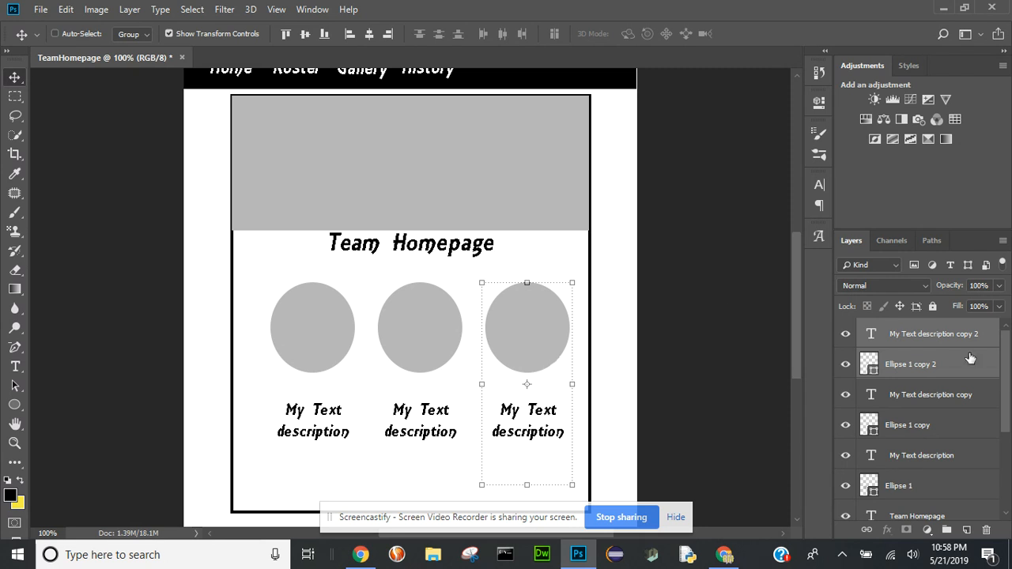
# - Group all layers from the topmost description text down to the content frame and name the group "Container"
pyautogui.click(913, 339)
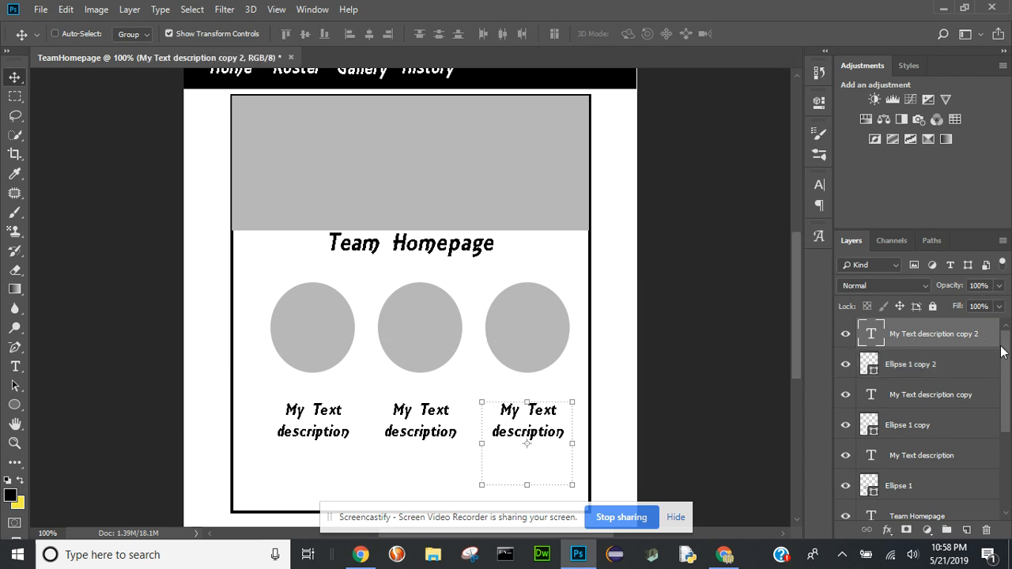
pyautogui.moveTo(1006, 375); pyautogui.dragTo(1009, 449)
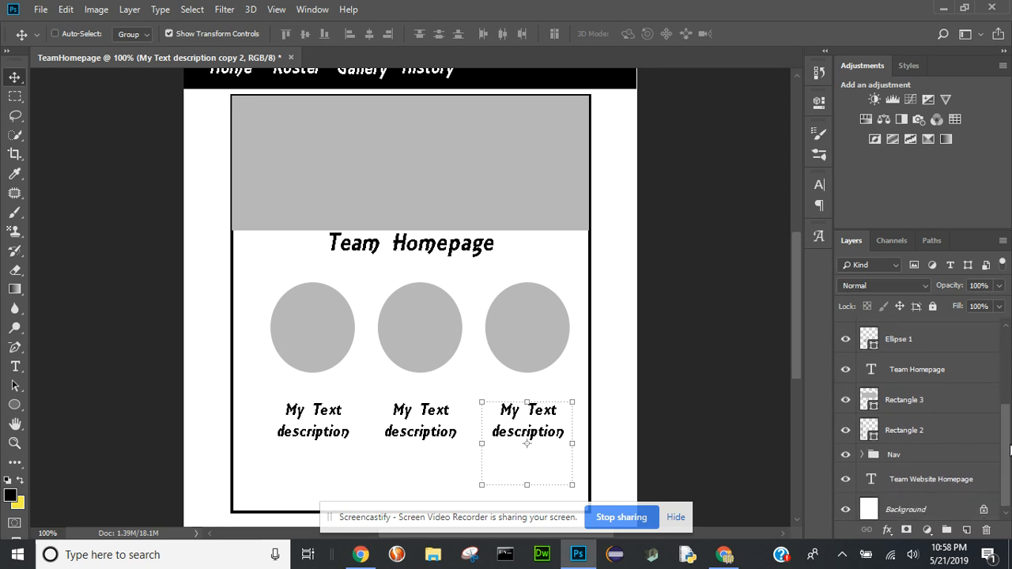
pyautogui.keyDown('shift'); pyautogui.click(907, 431); pyautogui.keyUp('shift')
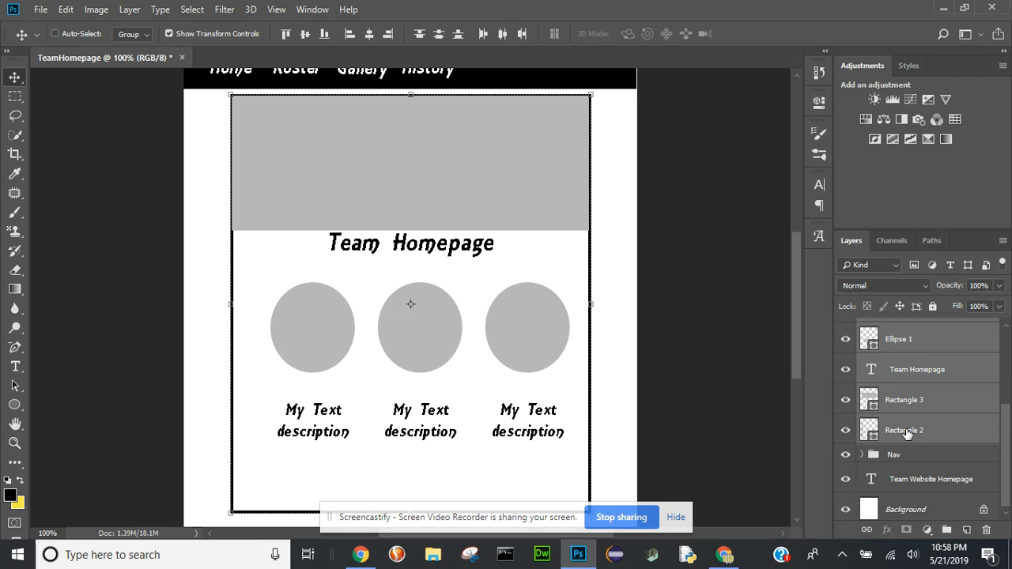
pyautogui.hotkey('ctrl', 'g')
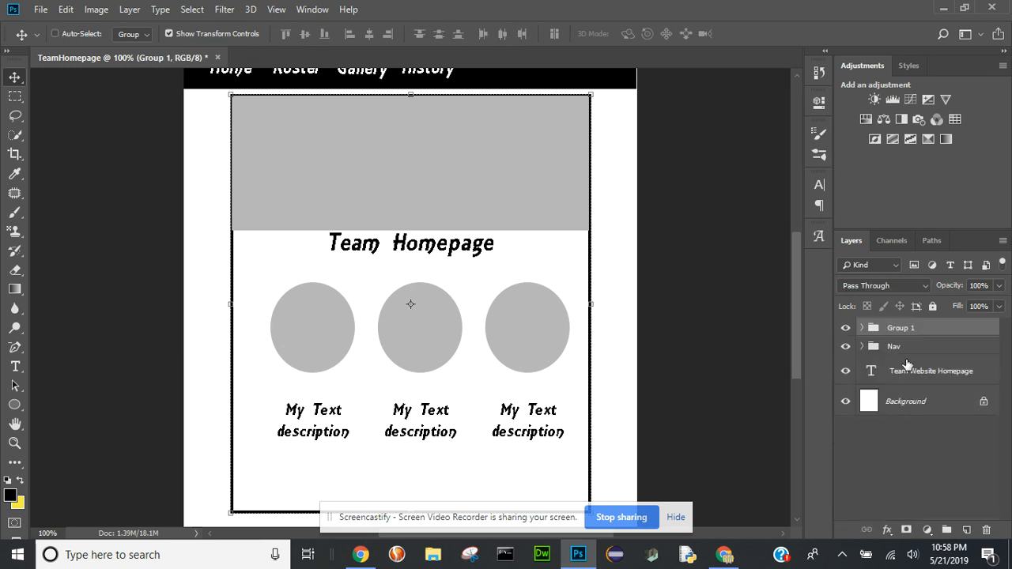
pyautogui.doubleClick(903, 328)
pyautogui.write('Container')
pyautogui.press('Return')
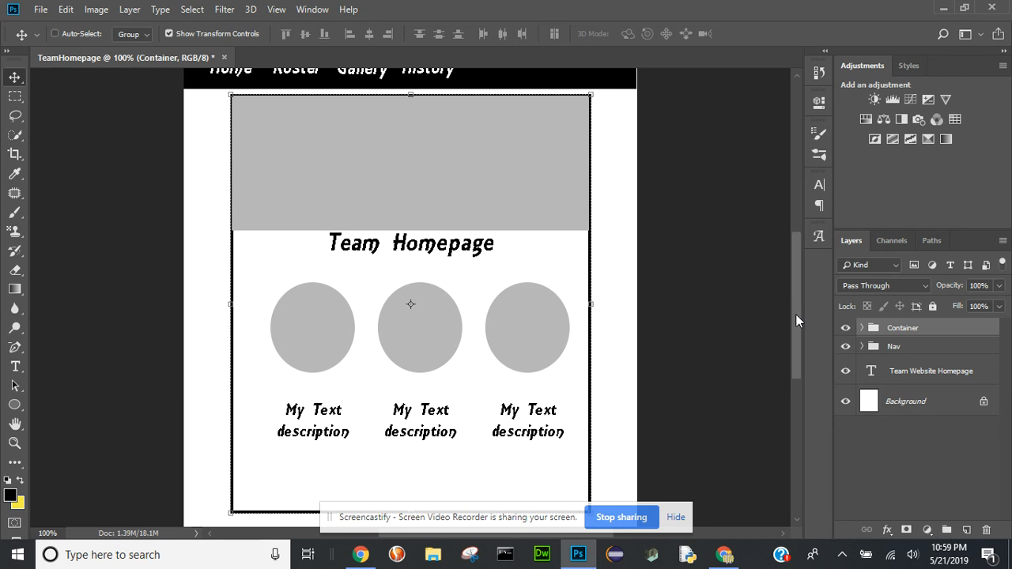
# - Draw a black footer rectangle about 620 by 61 px across the full page width below the content frame
pyautogui.moveTo(795, 315); pyautogui.dragTo(802, 374)
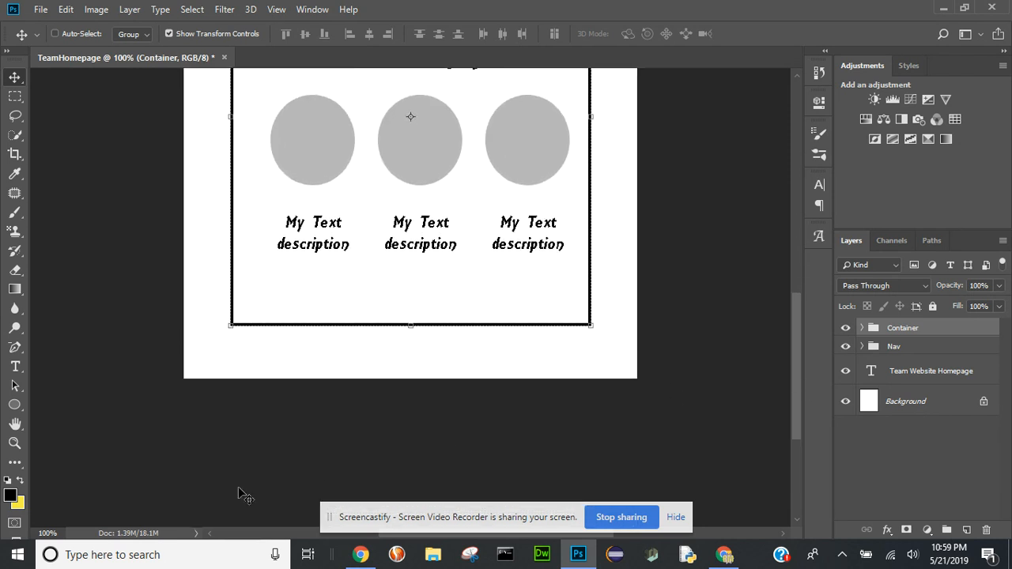
pyautogui.click(12, 406)
pyautogui.rightClick(12, 407)
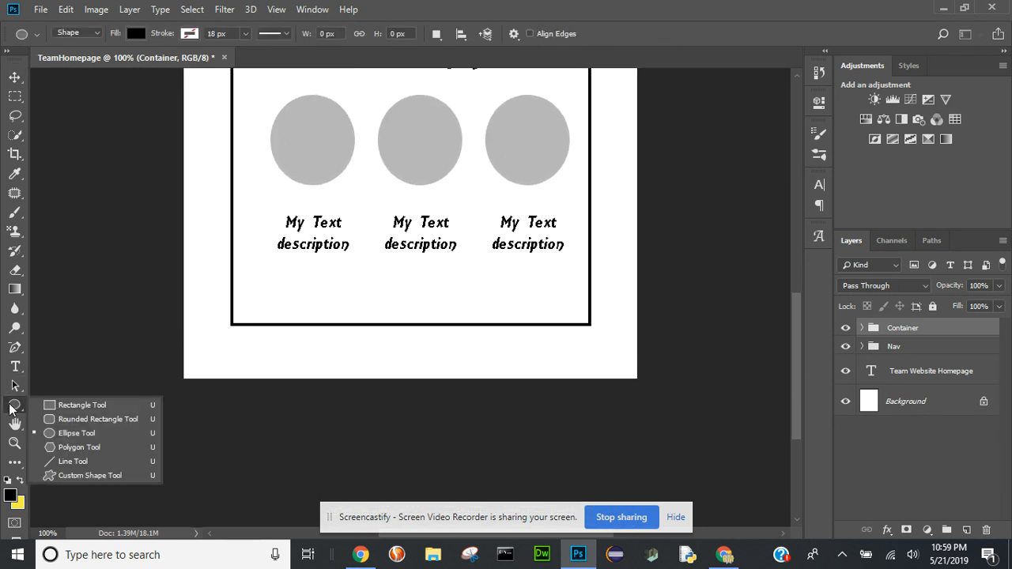
pyautogui.click(82, 406)
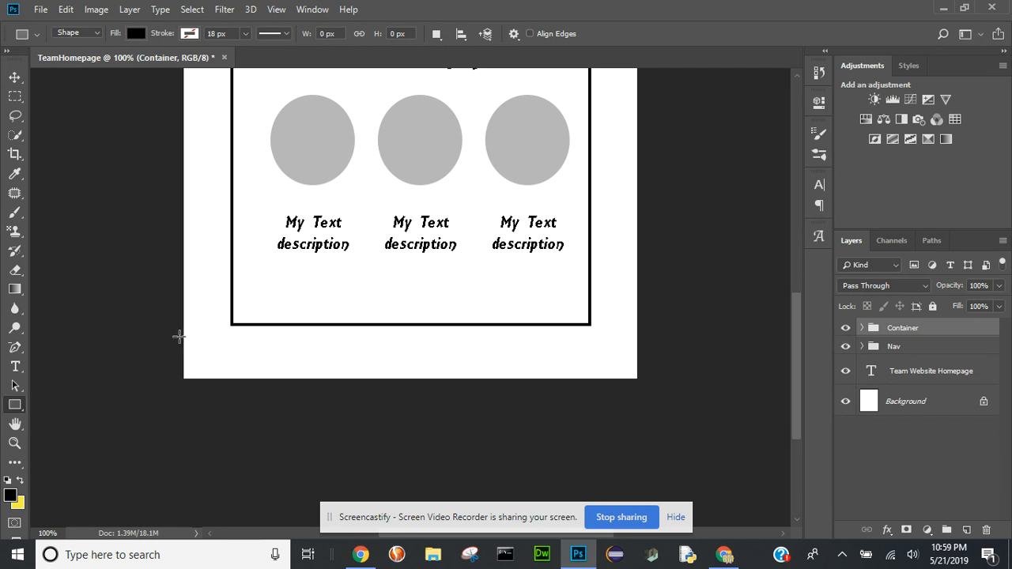
pyautogui.moveTo(180, 337); pyautogui.dragTo(639, 381)
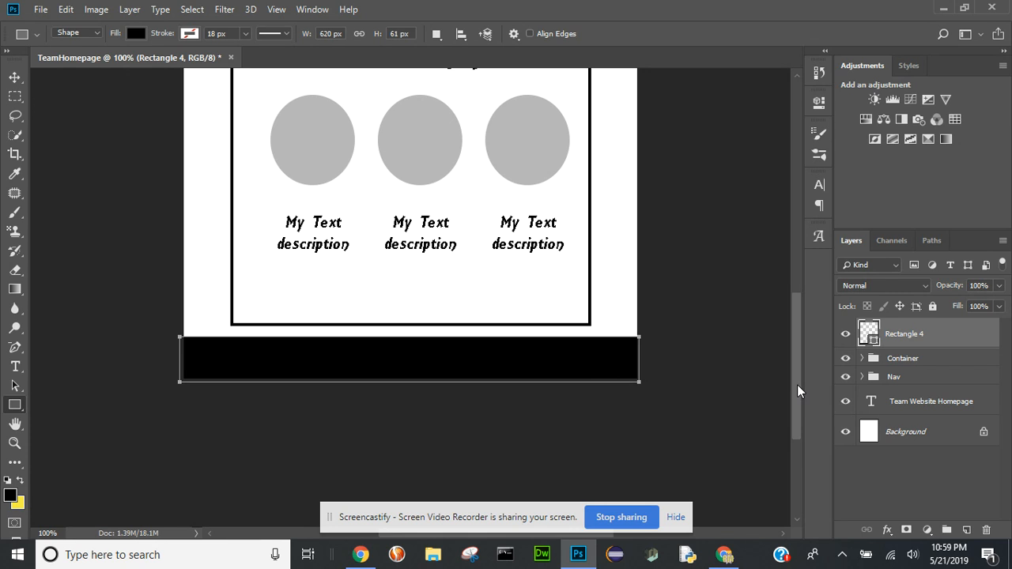
# - Save the document as TeamHomepage.psd in the Documents folder, replacing the existing file
pyautogui.moveTo(797, 384); pyautogui.dragTo(795, 306)
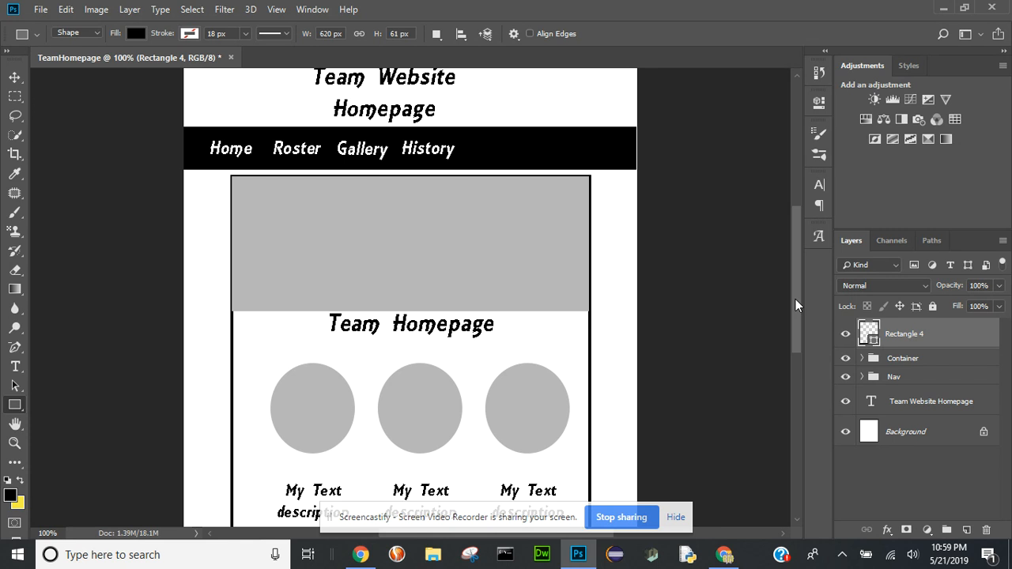
pyautogui.moveTo(795, 299); pyautogui.dragTo(803, 353)
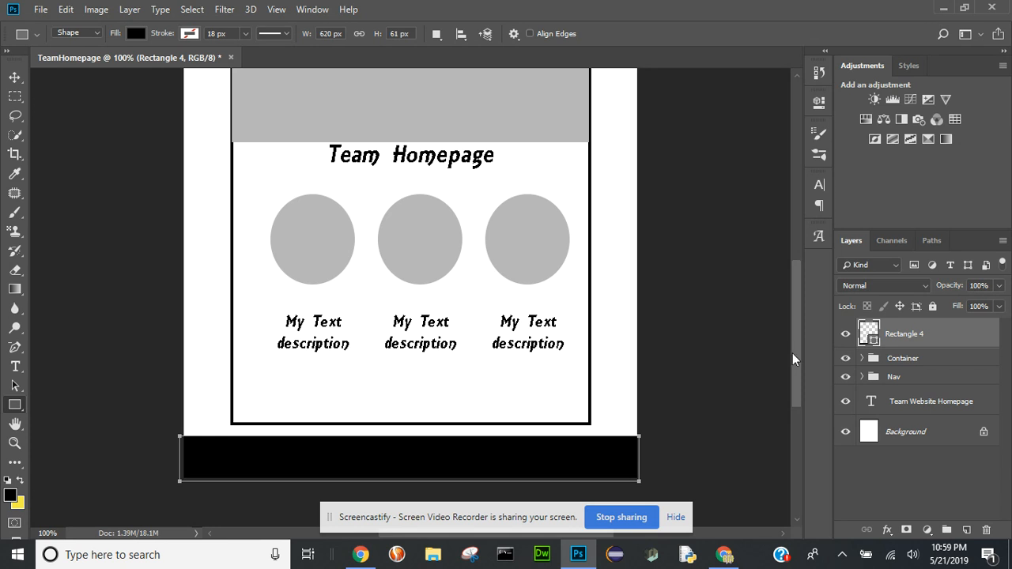
pyautogui.moveTo(796, 354); pyautogui.dragTo(797, 270)
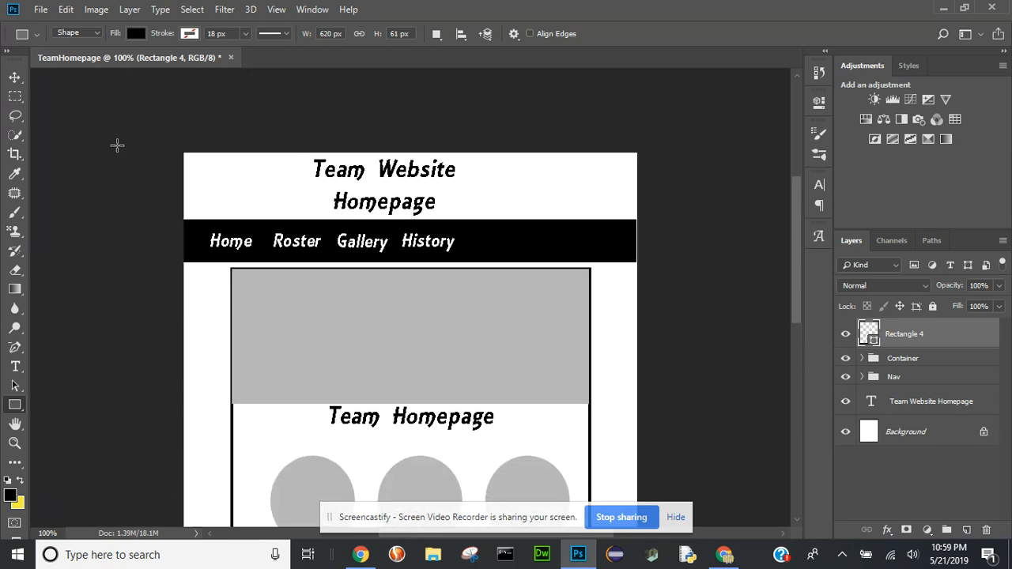
pyautogui.click(42, 11)
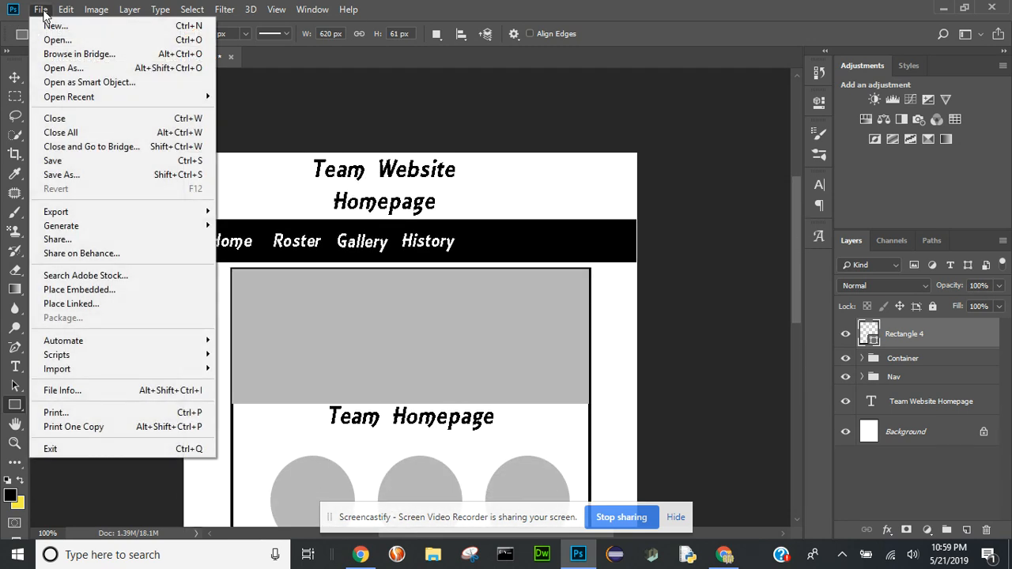
pyautogui.click(55, 160)
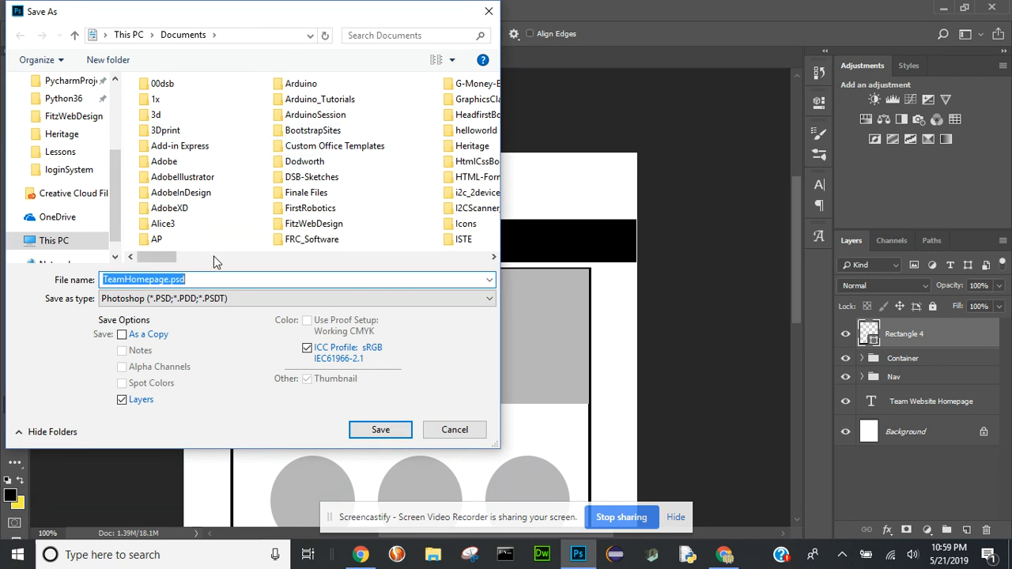
pyautogui.click(376, 431)
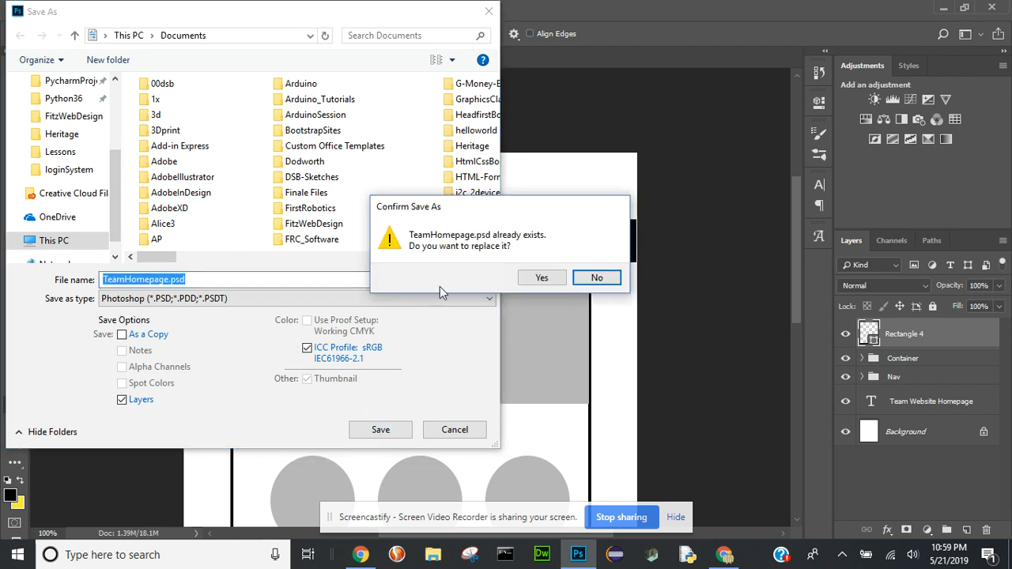
pyautogui.click(538, 279)
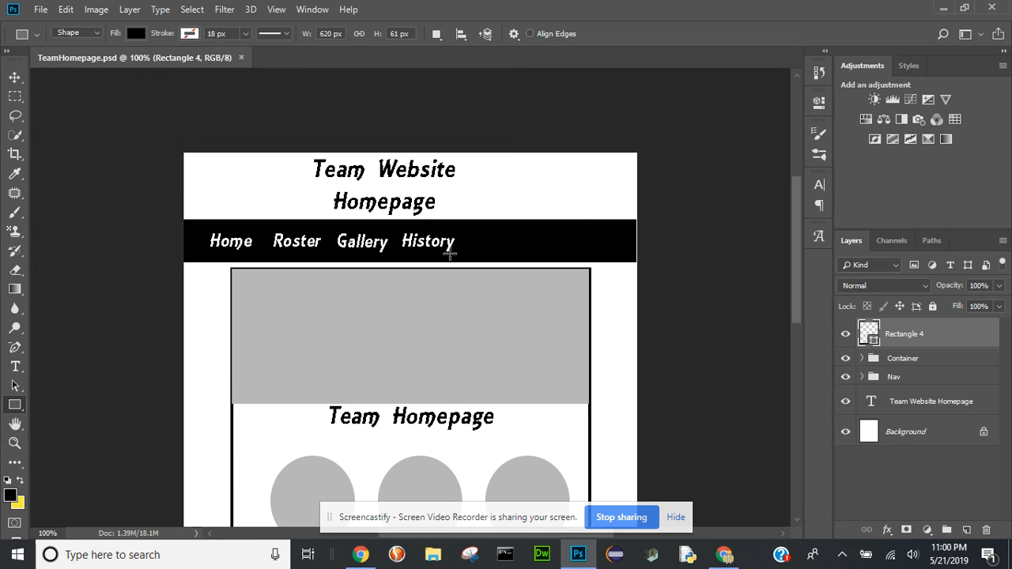
pyautogui.click(38, 12)
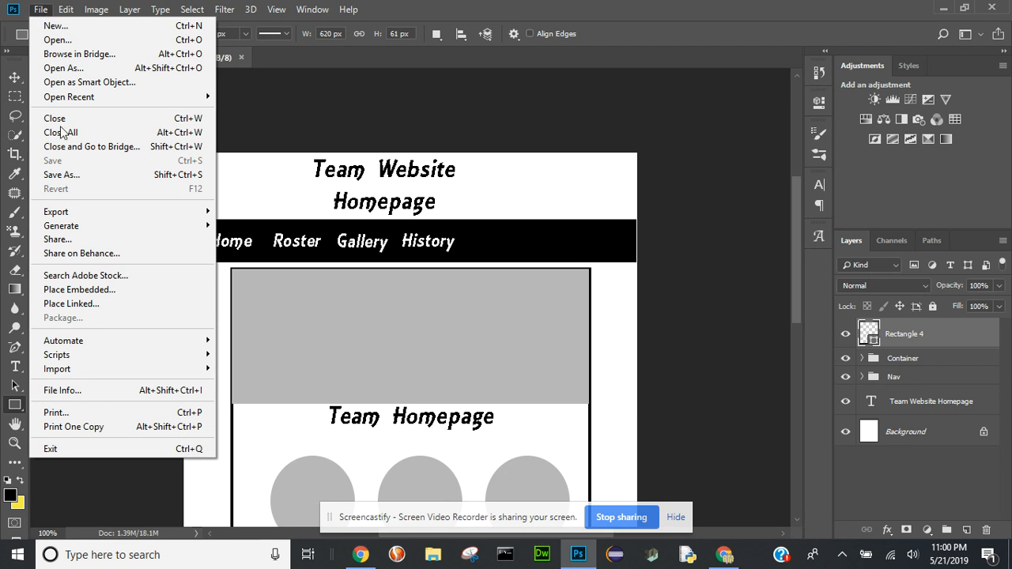
pyautogui.moveTo(91, 221)
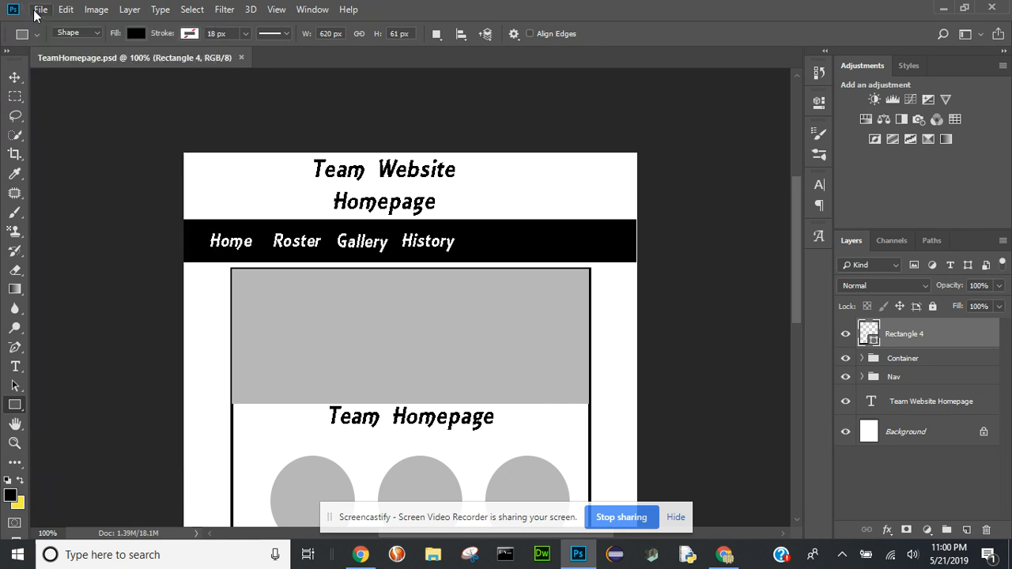
pyautogui.click(271, 255)
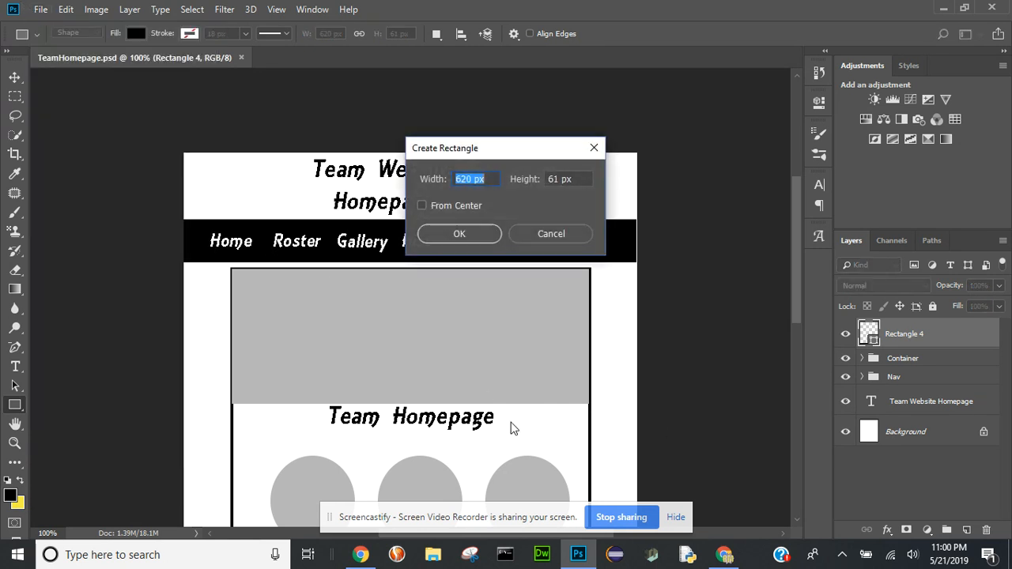
pyautogui.click(548, 231)
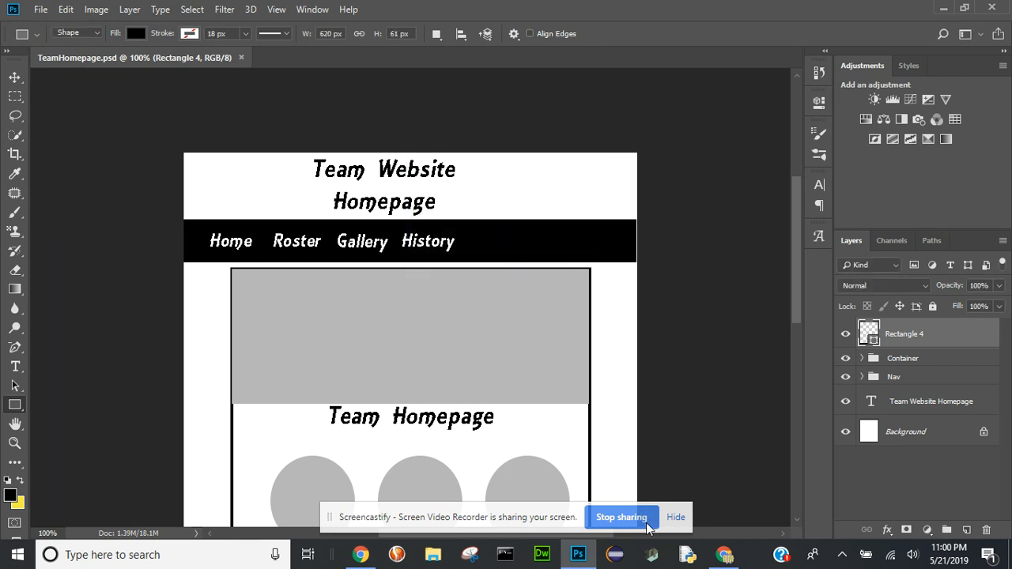